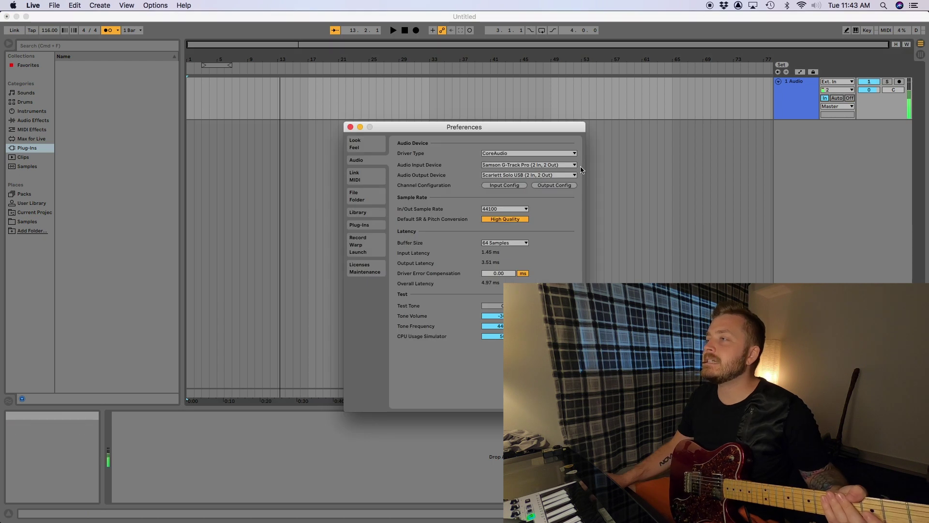
Close the preferences, arm the 1 Audio track and record the guitar riff into the arrangement
click(350, 127)
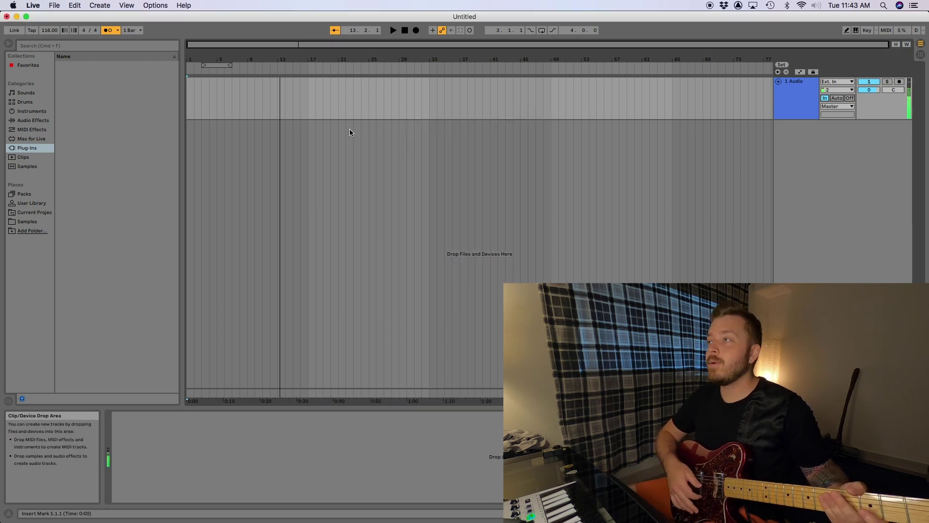
click(416, 30)
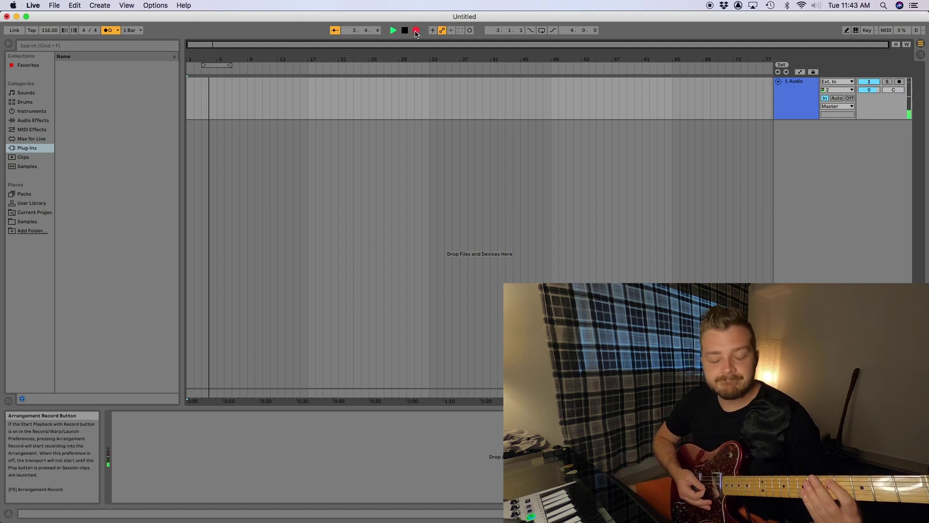
key(space)
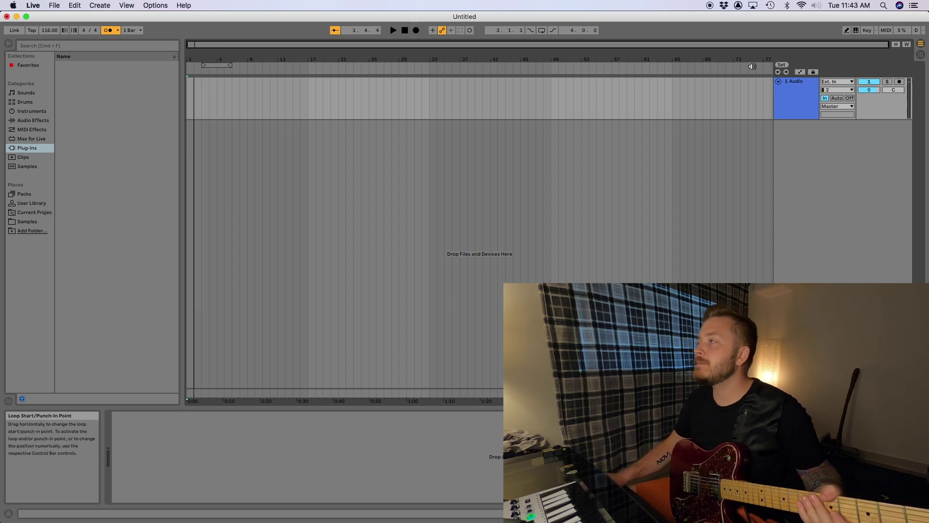
click(899, 81)
click(416, 30)
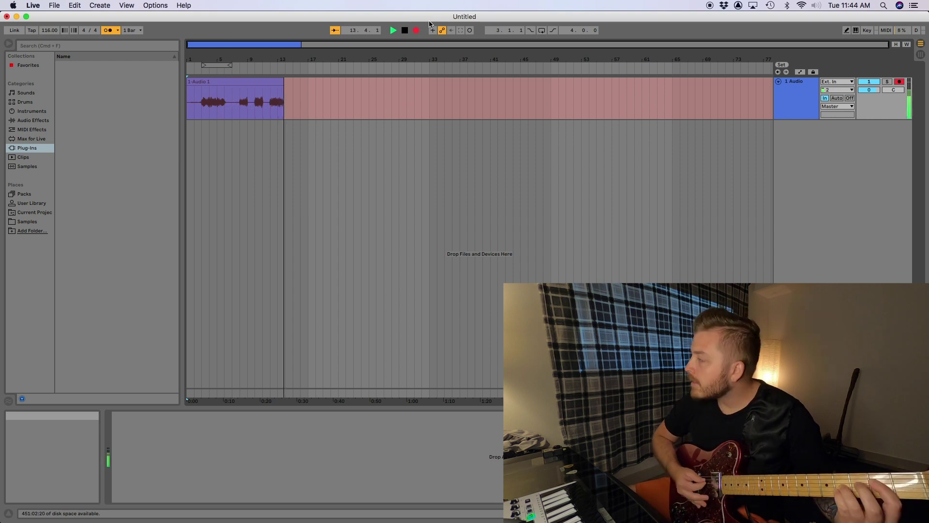
key(space)
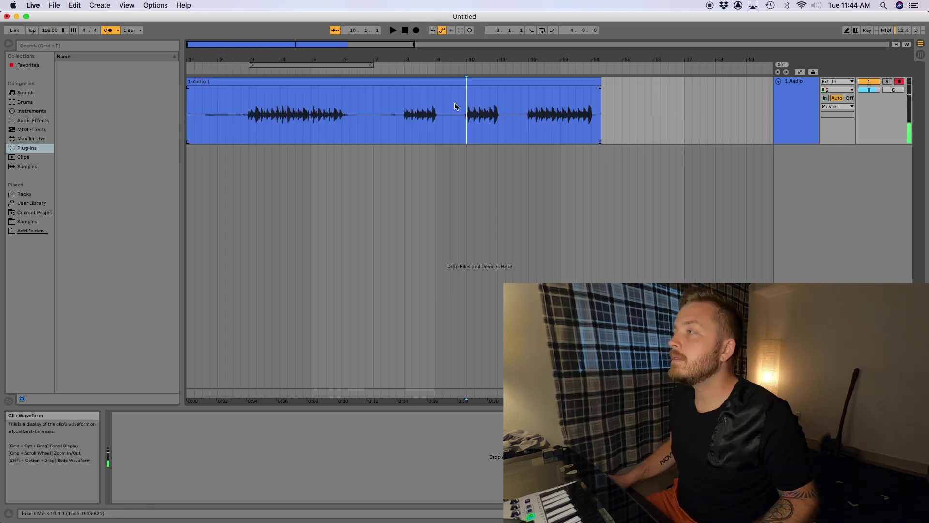
Edit the guitar recording into a continuous four-bar section and repeat it along the 1 Audio track
scroll(468, 110, up, 2)
scroll(466, 122, up, 5)
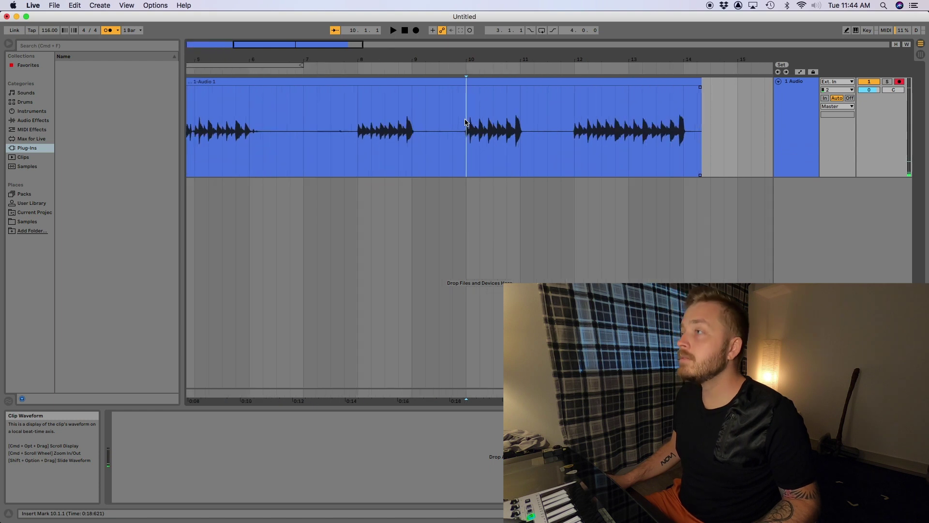
click(453, 119)
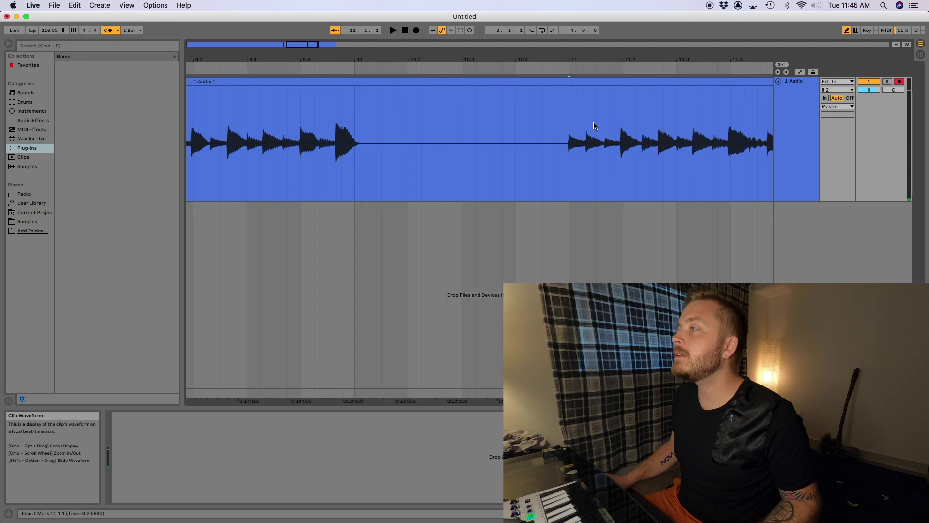
scroll(562, 127, up, 2)
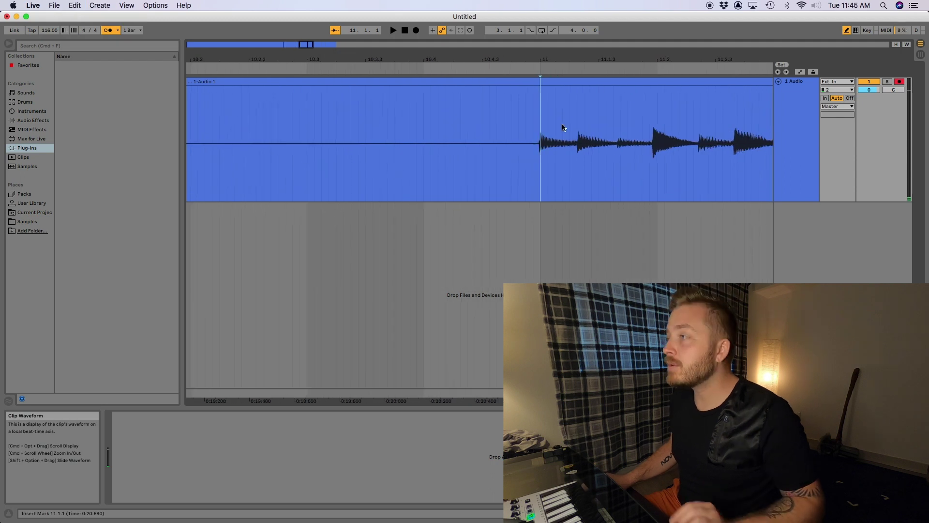
scroll(542, 124, up, 2)
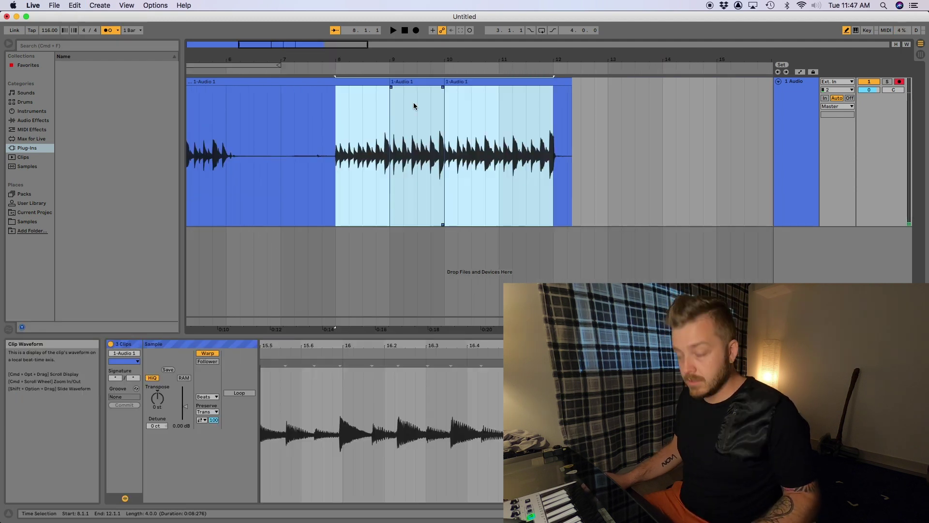
click(75, 5)
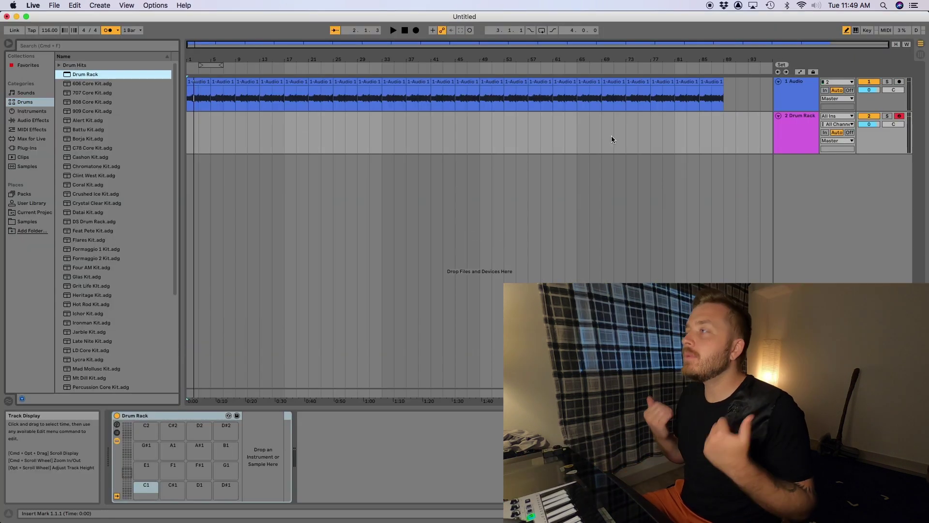
Audition kick samples from Drum Hits, including Kick 45 Vinyl 2, and check the reference music video in Chrome
click(95, 193)
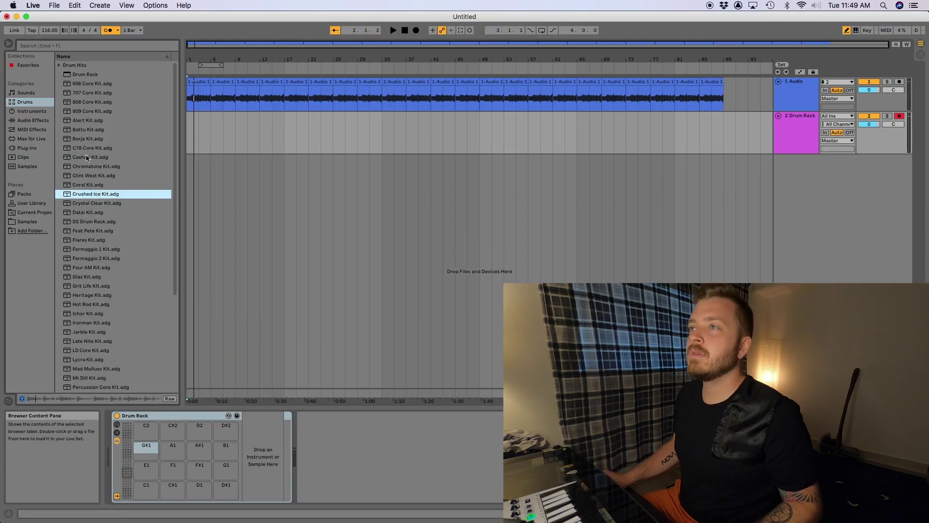
click(58, 64)
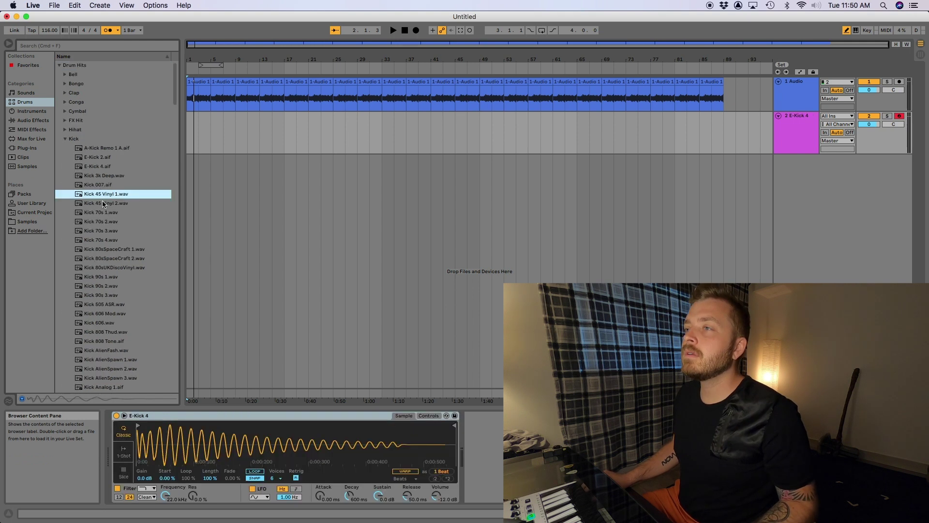
click(103, 203)
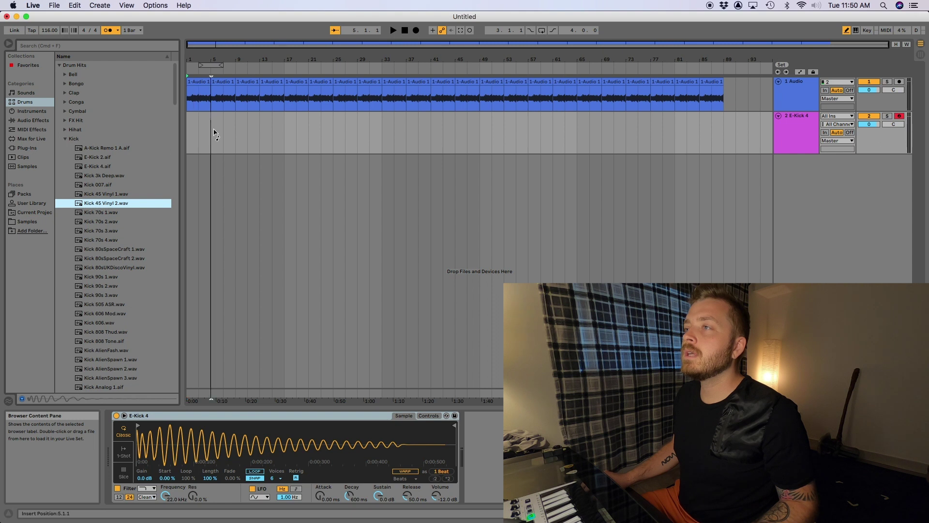
key(super+Tab)
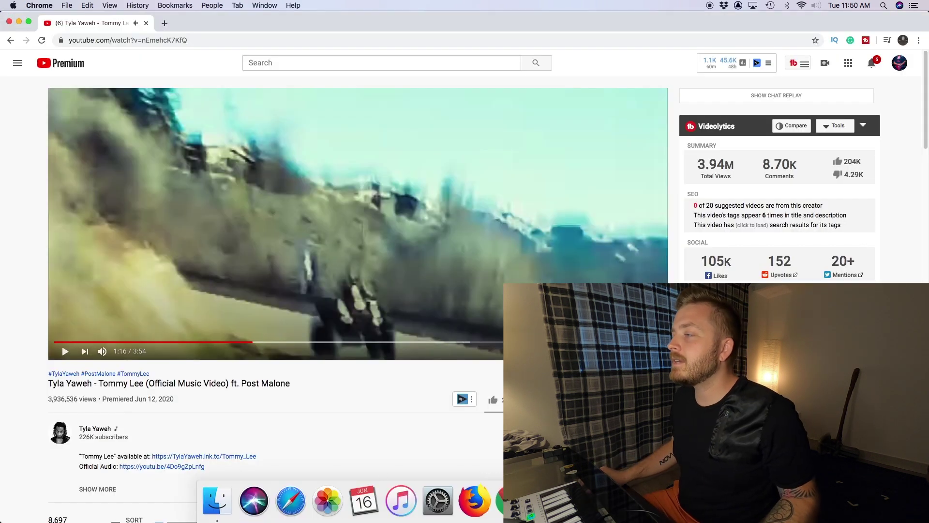
key(super+Tab)
Audition several rim samples and place Rim 505 ASR on pad A1 of the Drum Rack
click(104, 204)
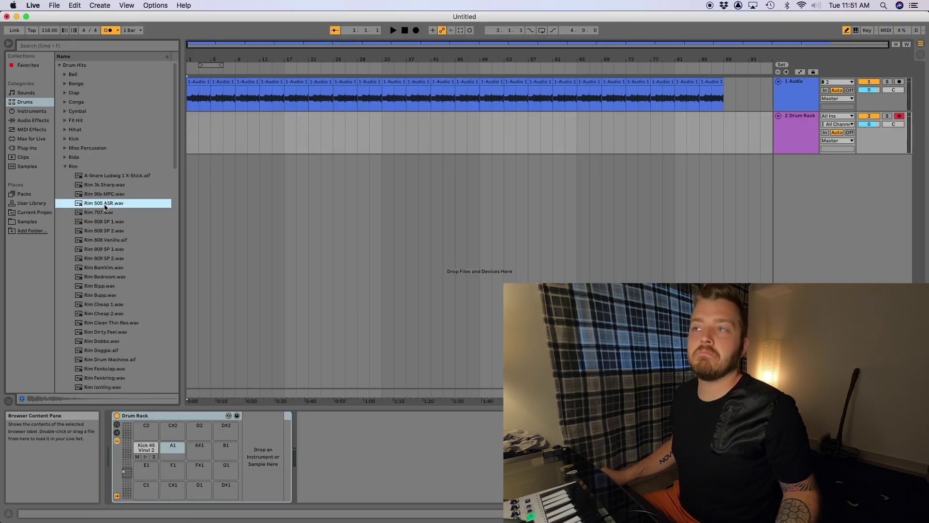
click(104, 213)
click(102, 222)
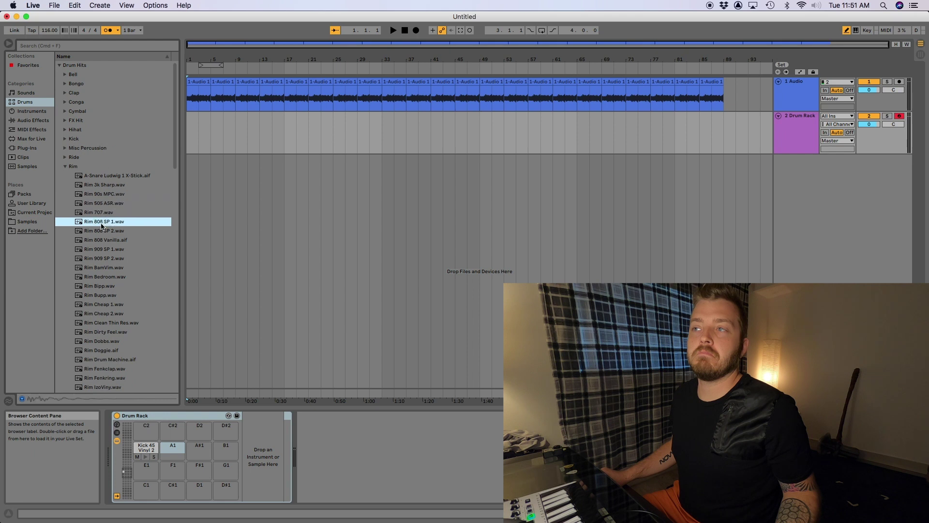
click(104, 232)
click(104, 204)
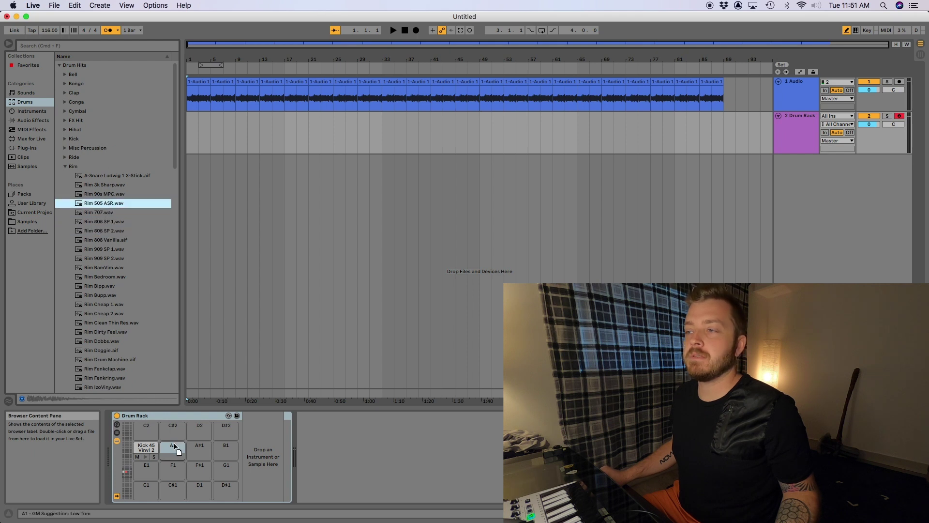
drag(186, 446, 184, 447)
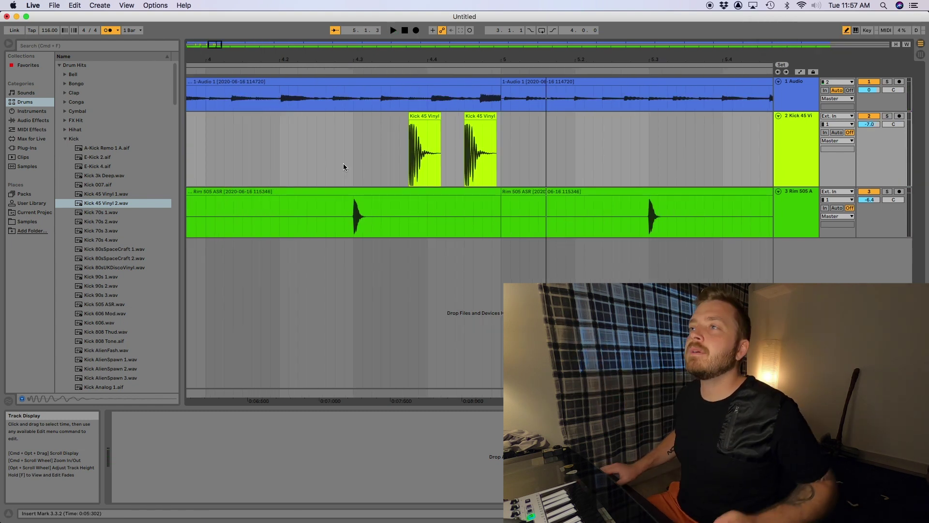
Complete the four-bar kick pattern and repeat it along the Kick 45 Vinyl 2 track
click(99, 5)
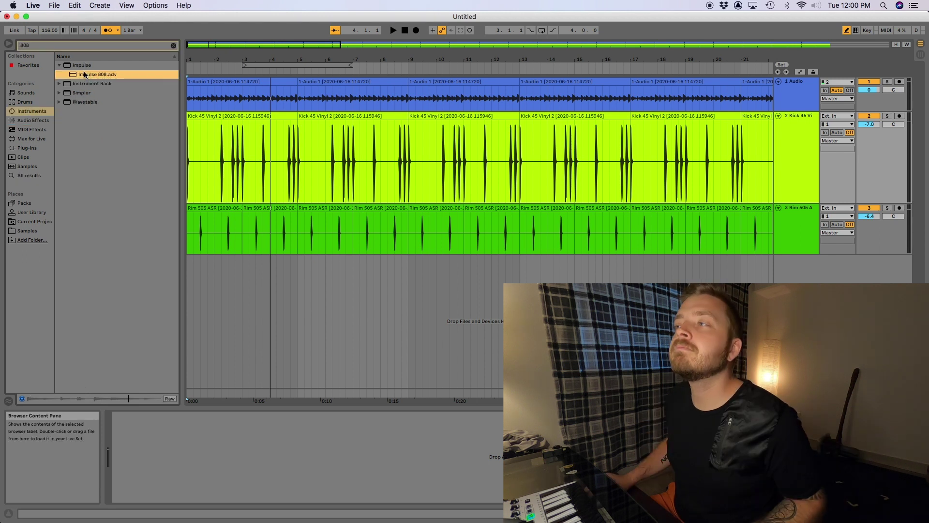
Load the 808 Pitch Boom instrument on a new track and try it out against the playing beat
click(58, 66)
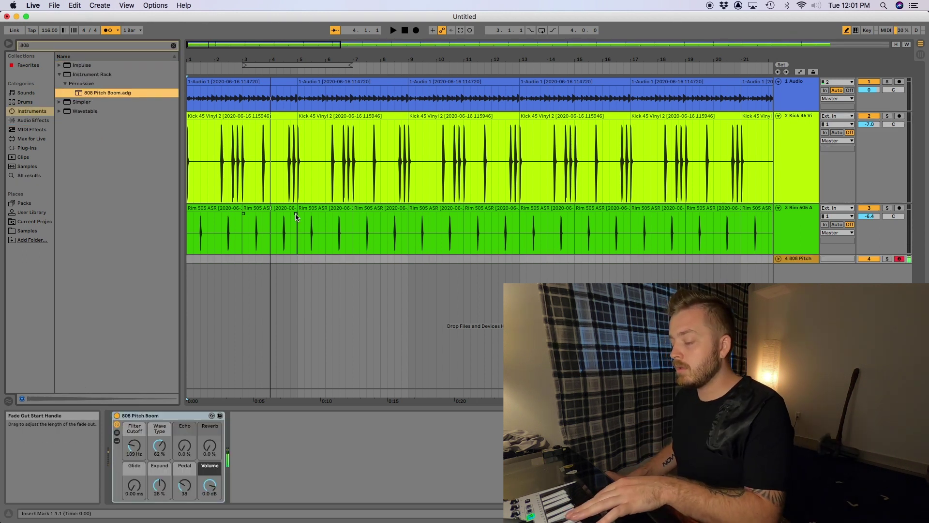
key(space)
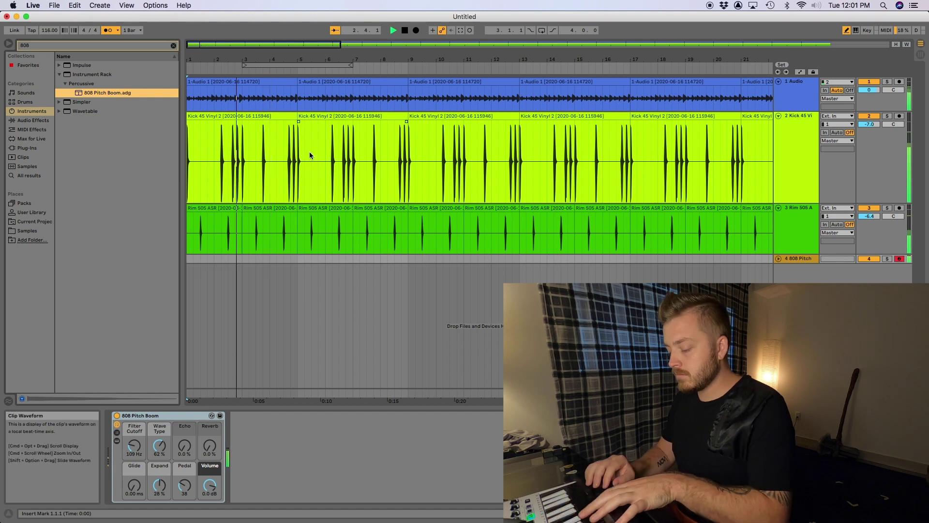
key(space)
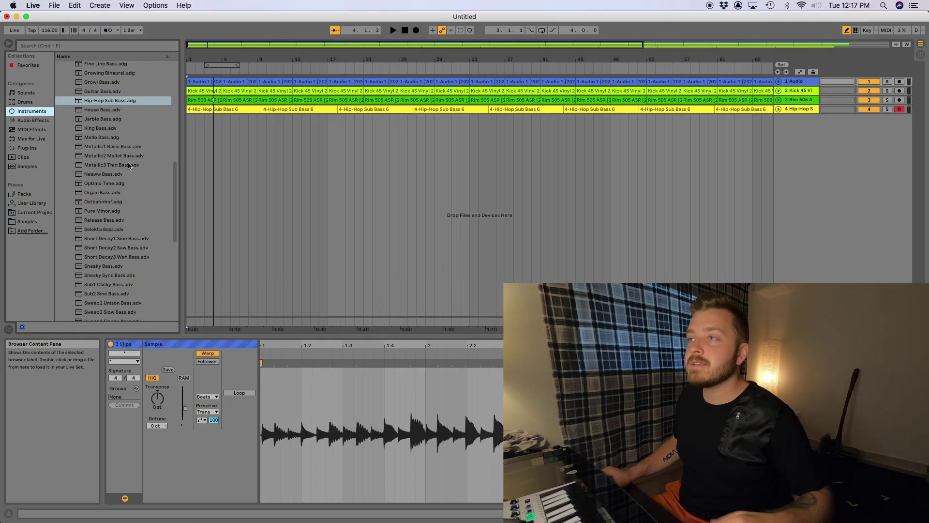
Save the Live set as Post Malone - Tommy Lee Remake
scroll(126, 120, up, 10)
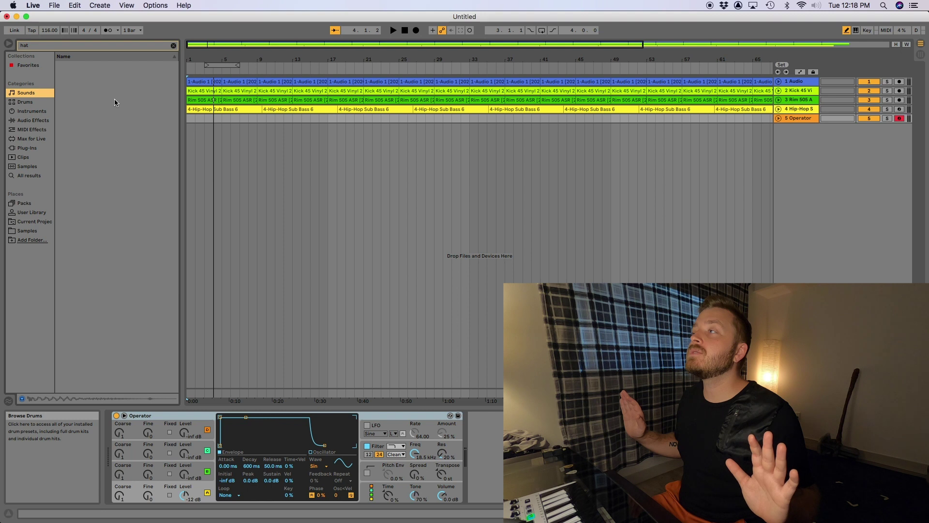
key(super+s)
click(469, 154)
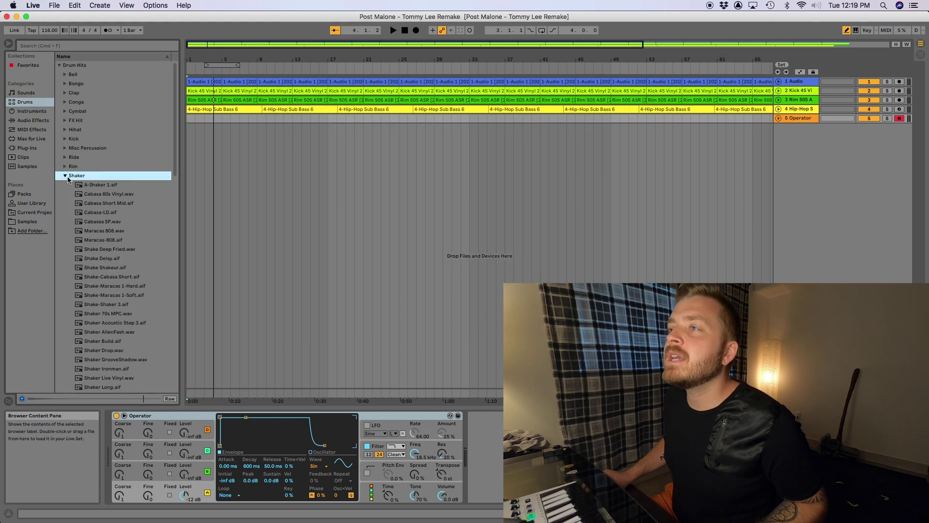
Audition shaker samples, load A-Shaker 1 onto track 5 and play it along with the beat
click(111, 193)
double_click(108, 186)
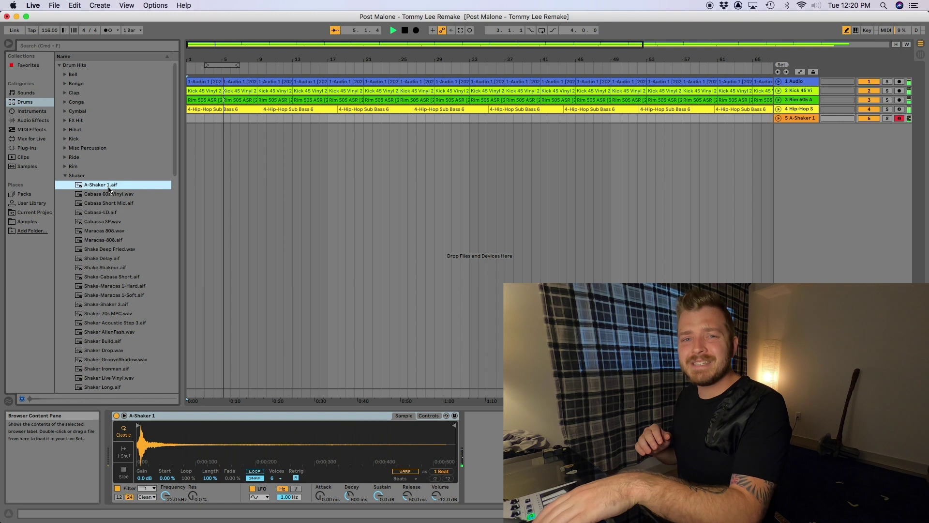
key(space)
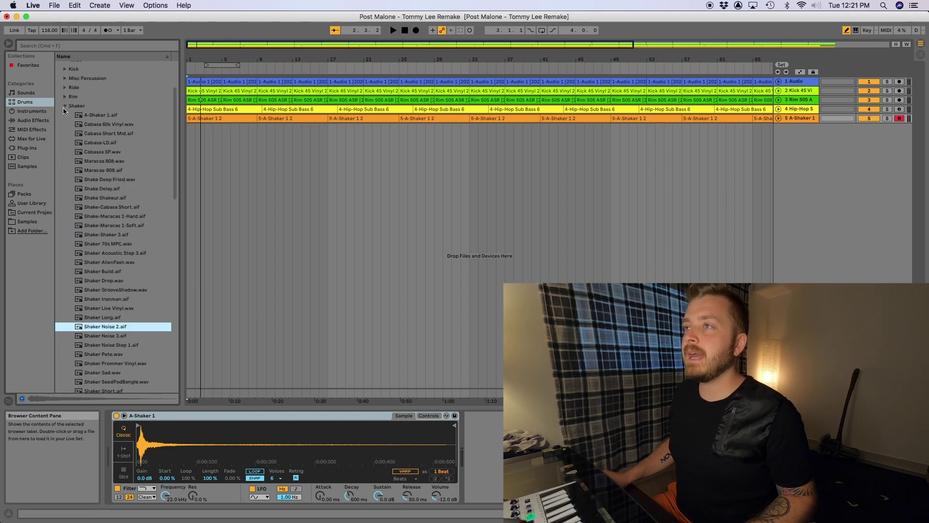
Load Hihat 808 Close on a new track and record an eight-bar hi-hat pattern
click(65, 106)
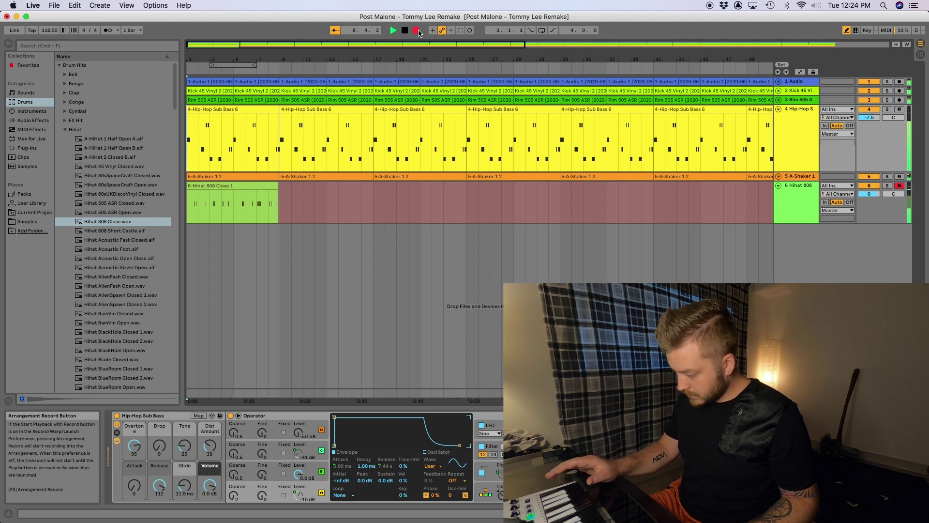
key(space)
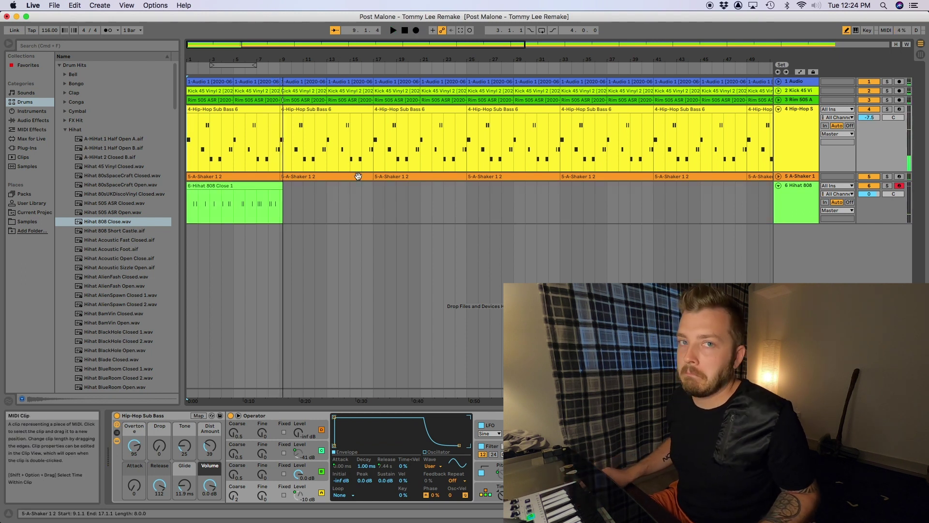
Open the recorded Hihat 808 Close clip for editing and erase the surplus A#2 notes from its first beat
double_click(278, 193)
key(space)
scroll(417, 425, right, 1)
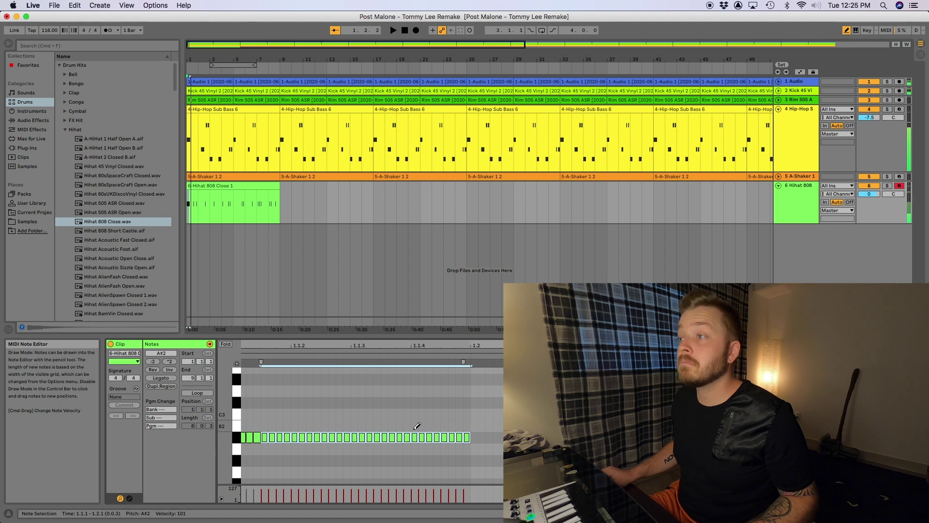
drag(467, 437, 270, 435)
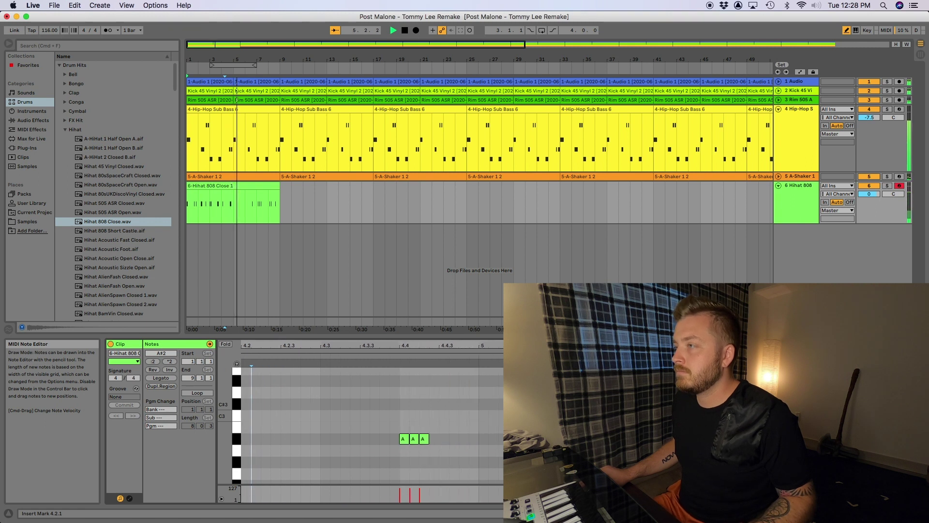
Shorten the Hihat 808 Close clip to four bars and duplicate it along track 6
key(space)
drag(280, 185, 241, 185)
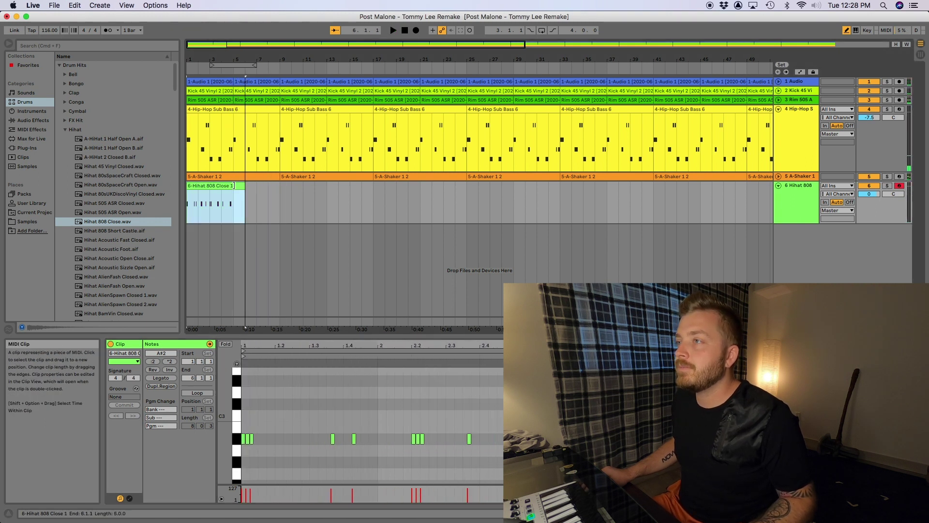
key(super+d)
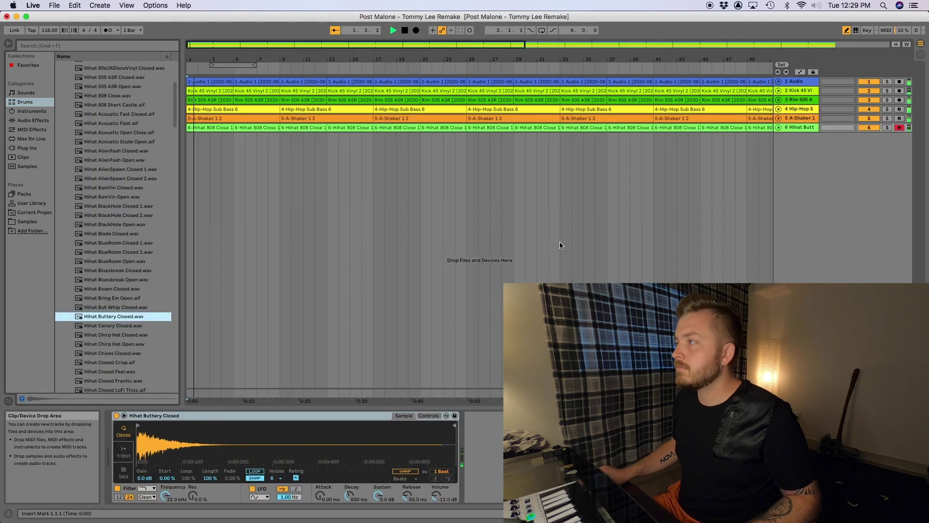
Add a descending Hihat Buttery Closed roll on a separate track and repeat it in four-bar clips along the arrangement
key(space)
key(space)
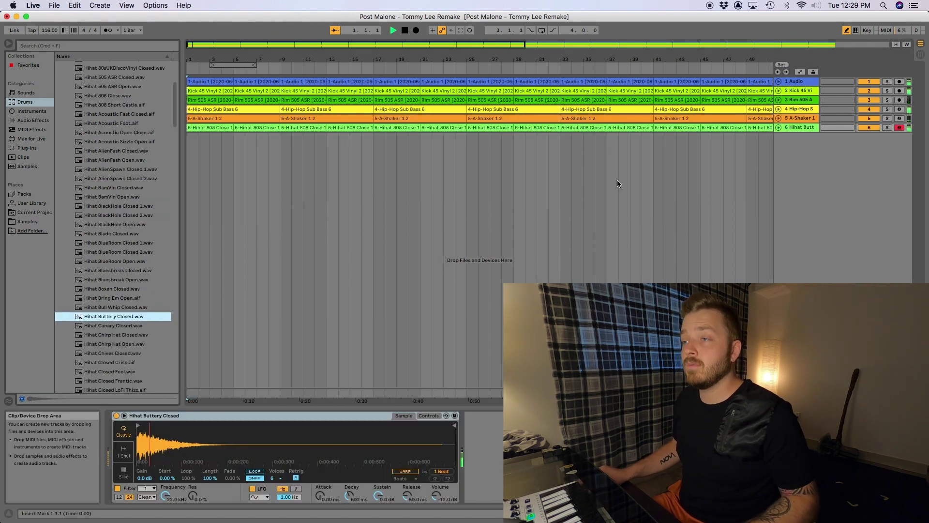
key(super+d)
click(416, 30)
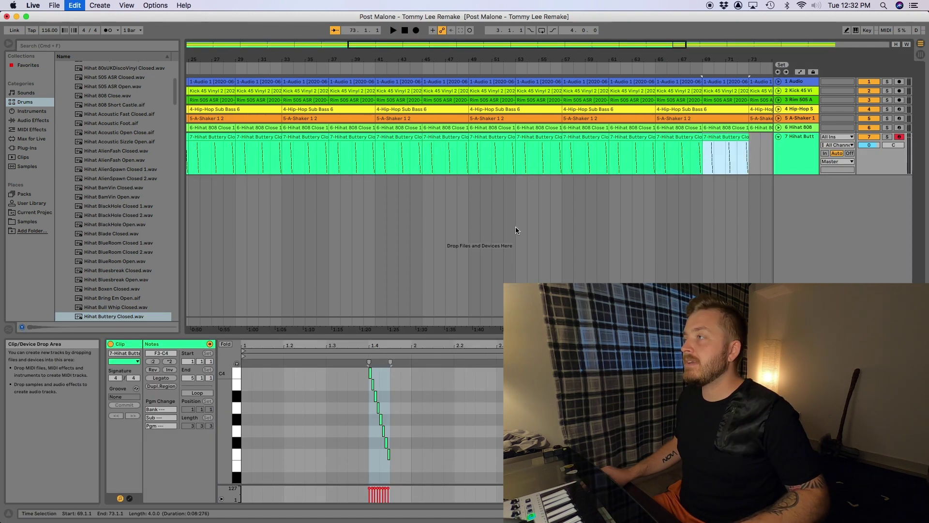
key(space)
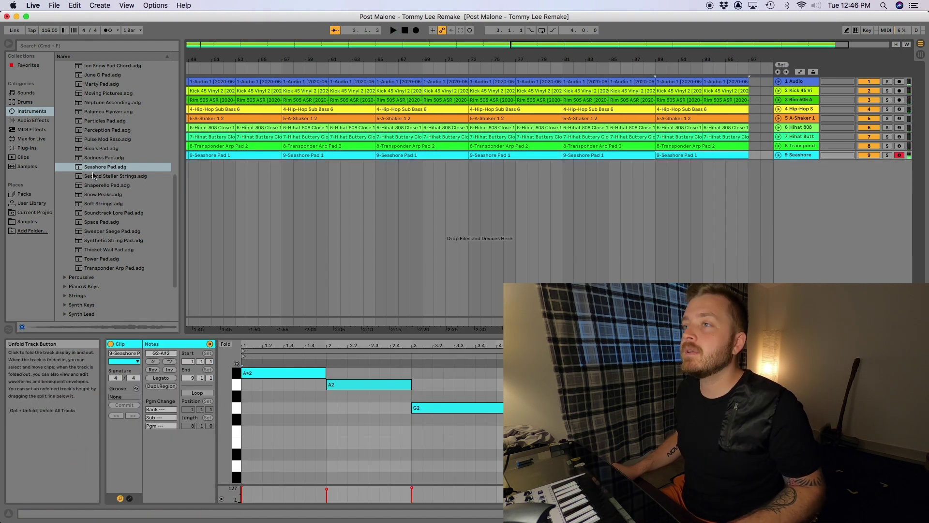
Load the Second Stellar Strings pad on a new track, play it along with the arrangement and stop playback
click(107, 176)
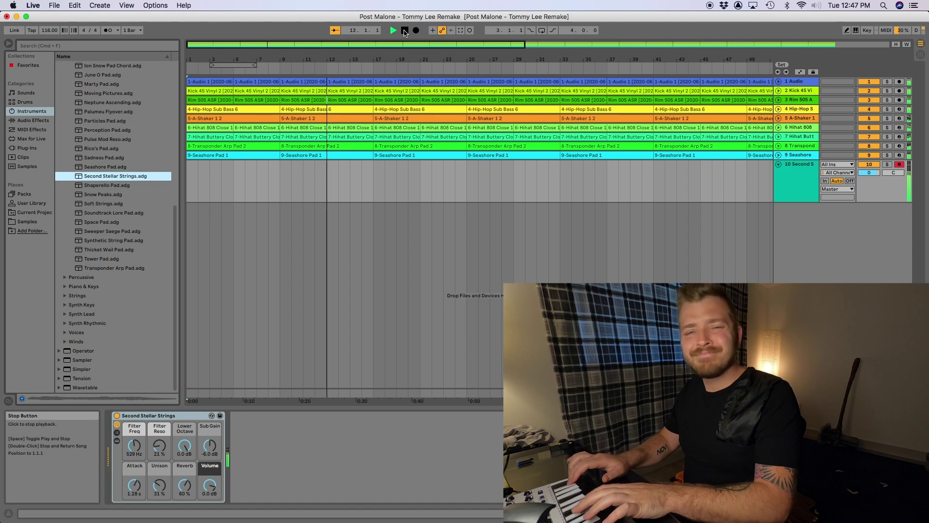
click(405, 31)
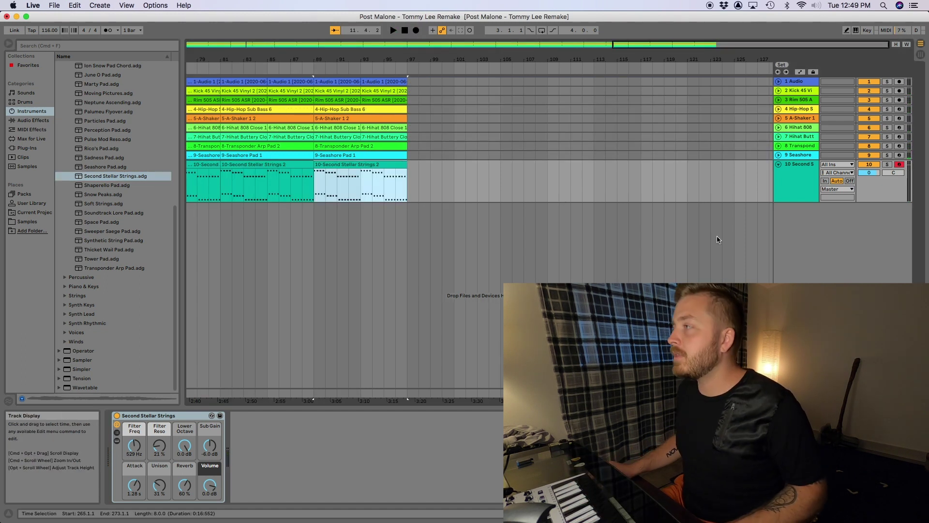
Add a MIDI track, audition the Brass instrument racks, load Poly Synth Brass and start the transport
key(super+shift+t)
scroll(72, 141, up, 5)
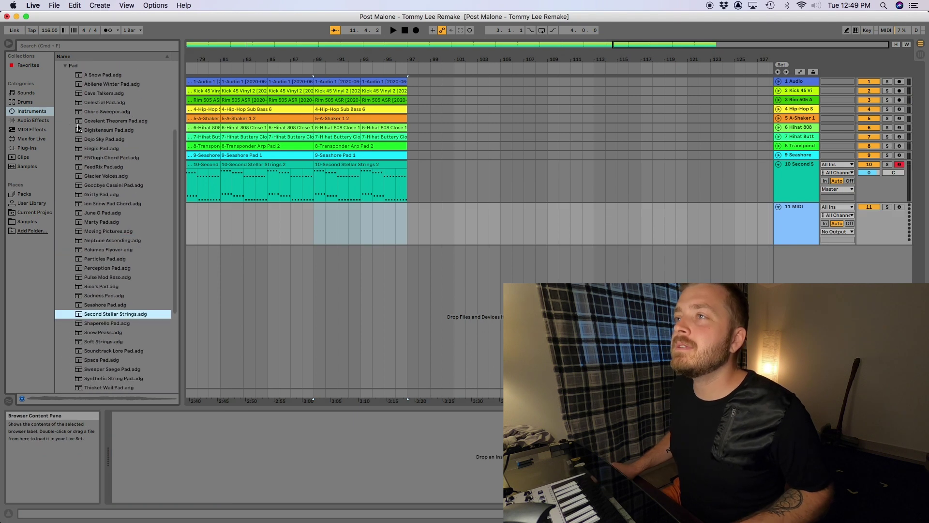
click(65, 65)
click(64, 148)
click(114, 160)
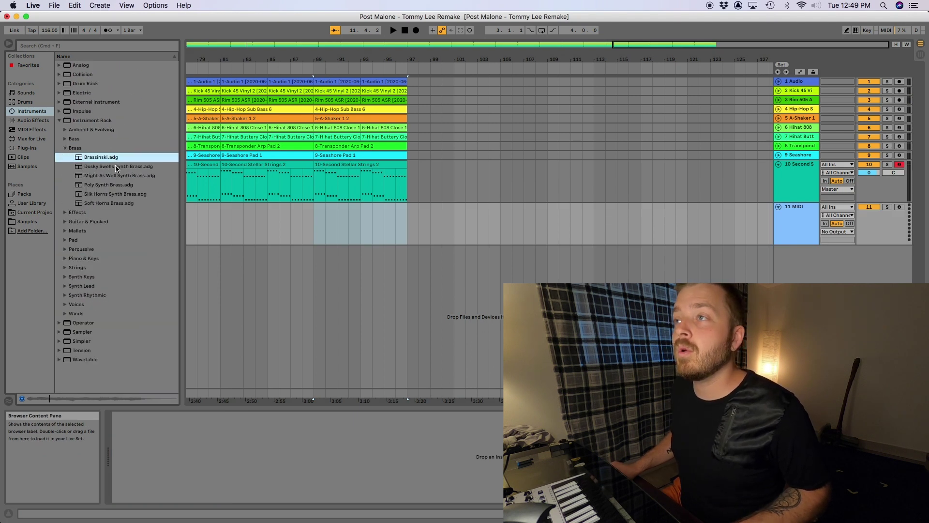
click(115, 167)
click(115, 177)
click(114, 185)
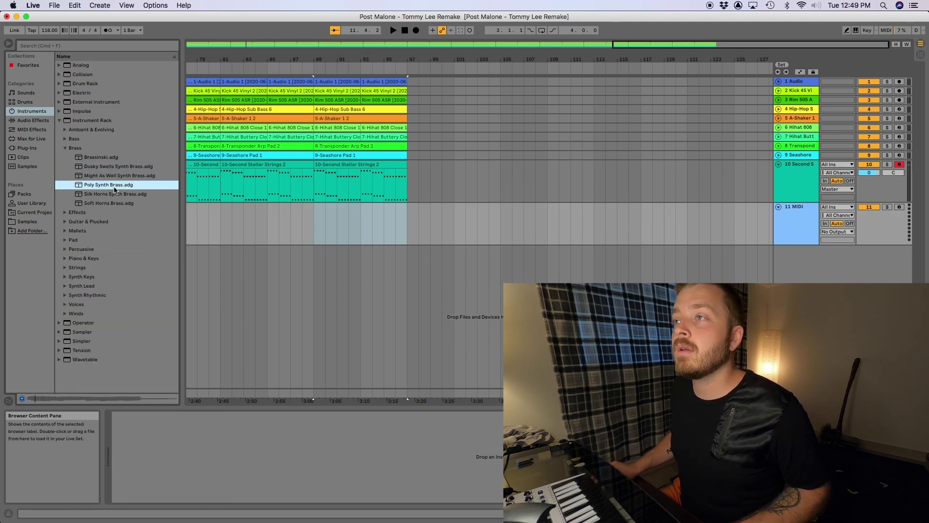
key(Return)
key(space)
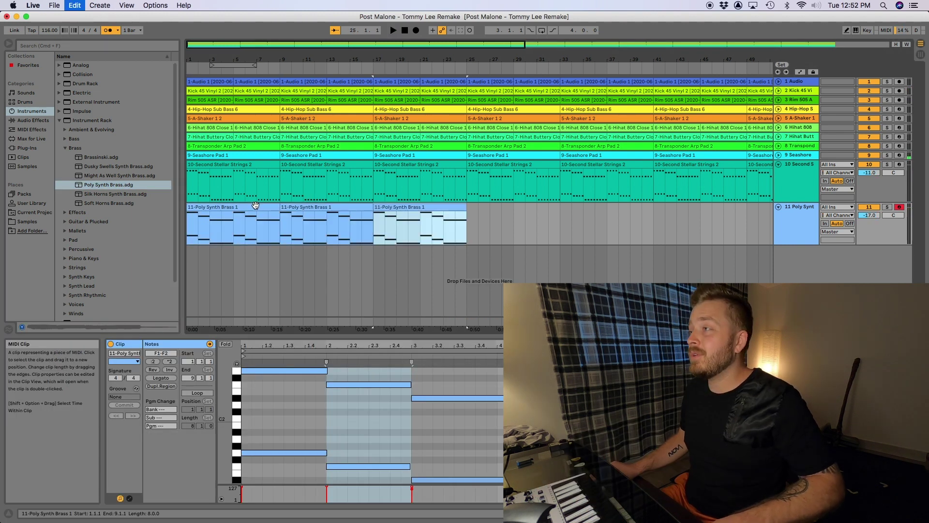
Duplicate the Poly Synth Brass clip along track 11 up to bar 97 and fold tracks 10 and 11
key(super+d)
key(super+d)
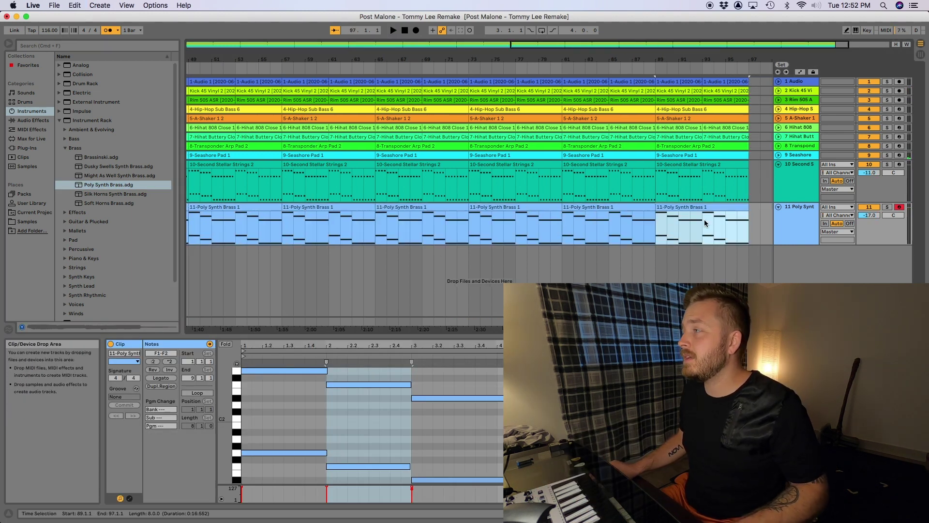
click(778, 206)
click(778, 164)
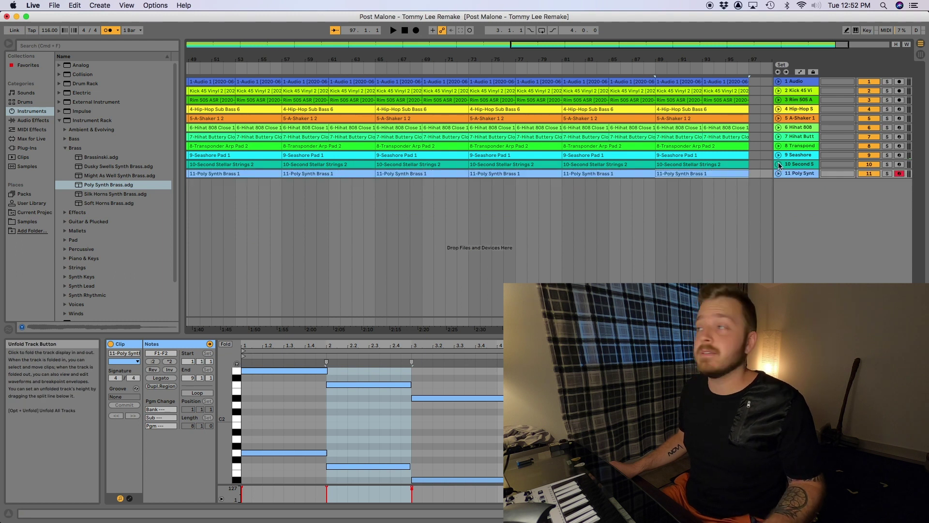
Audition the choir presets among the Voices racks, load Spacious Choir on a new track and start the transport
click(65, 147)
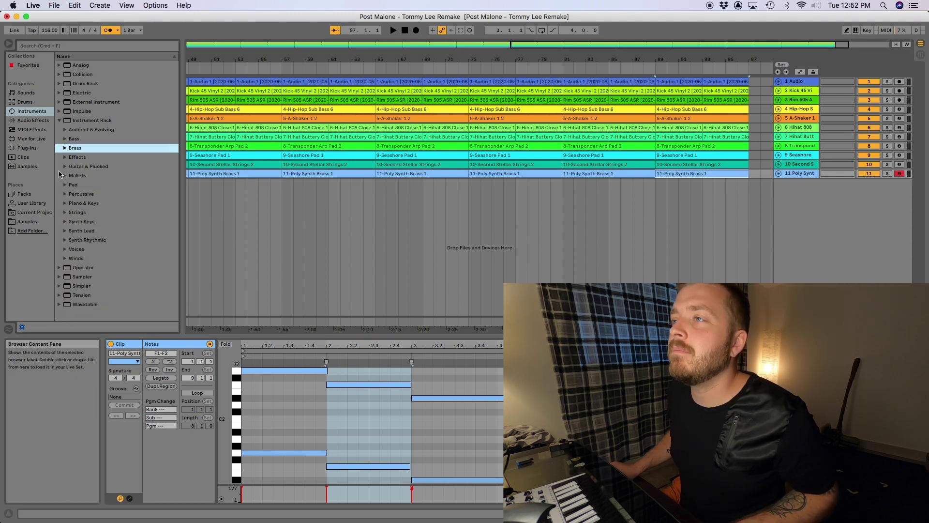
click(66, 247)
click(104, 258)
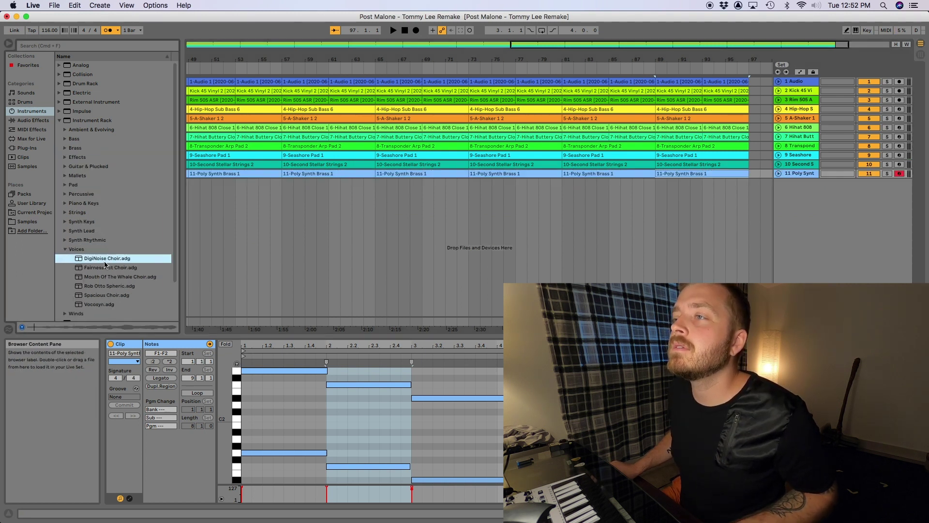
click(107, 267)
click(110, 277)
click(110, 286)
click(109, 295)
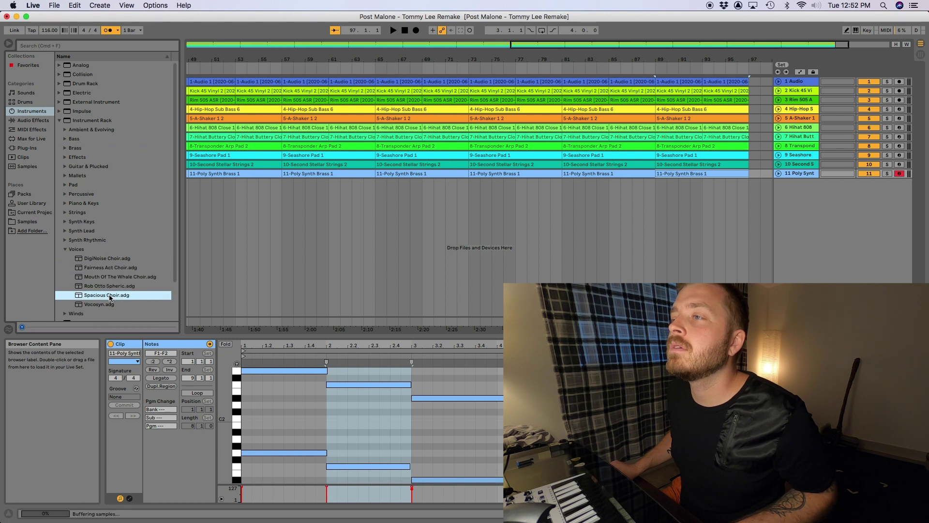
double_click(128, 295)
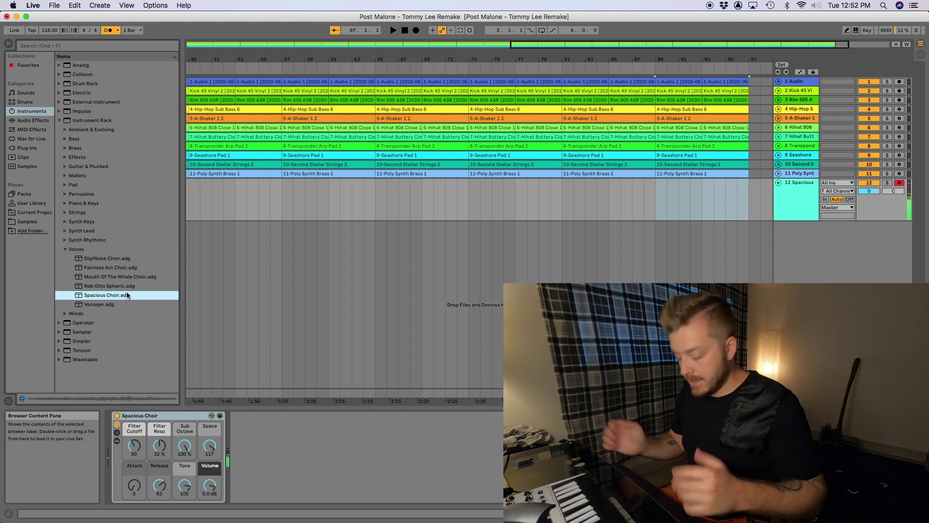
key(space)
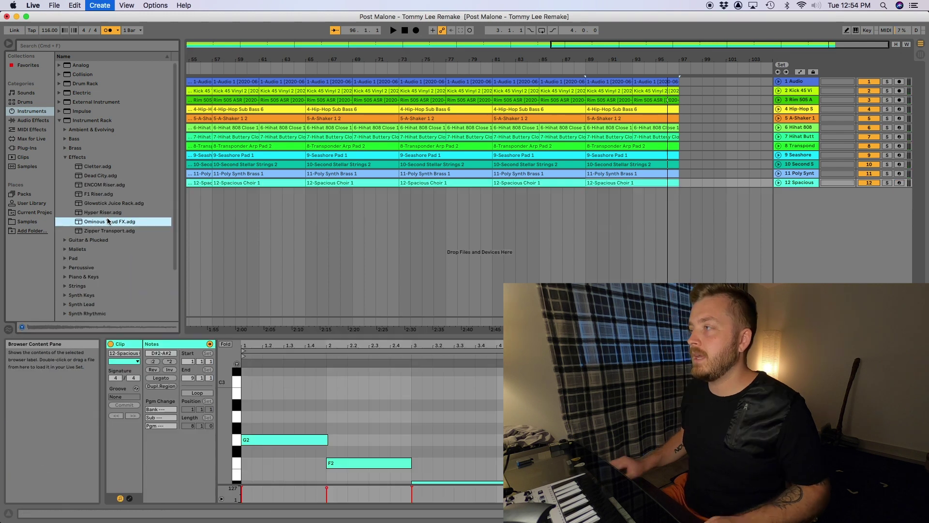
Load Ominous Thud FX on a new track and start recording a part with it
double_click(107, 221)
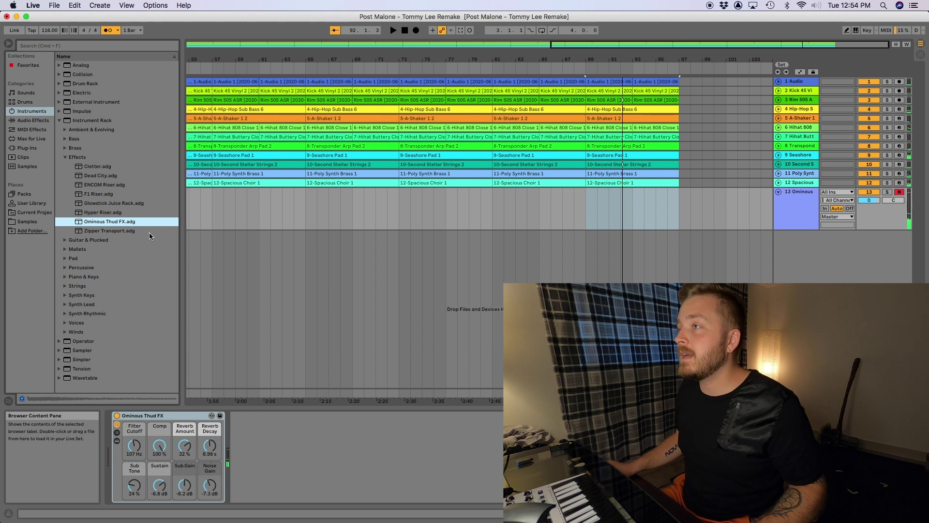
click(416, 31)
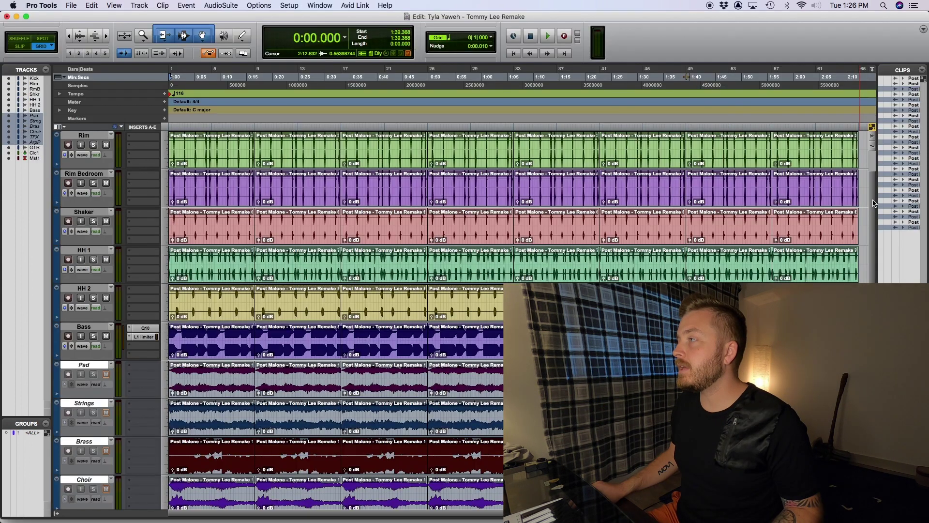
Play the exported stems from the start of the Pro Tools session
scroll(874, 203, up, 2)
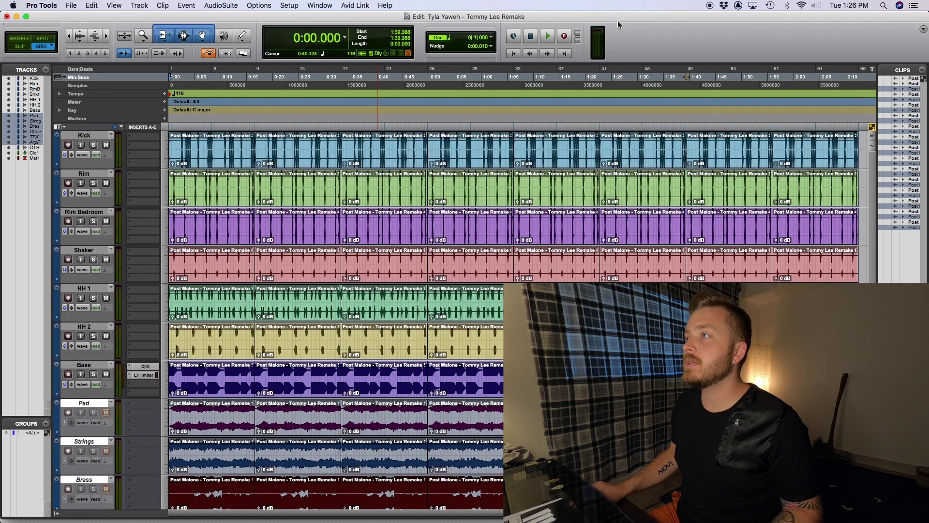
key(space)
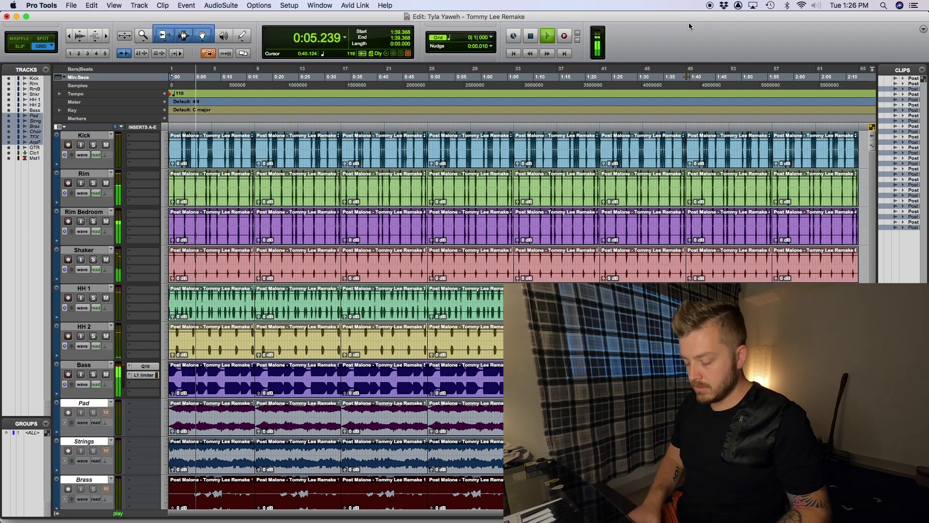
Show the mixer and toggle input monitoring on the Audio 1 guitar track
key(super+equal)
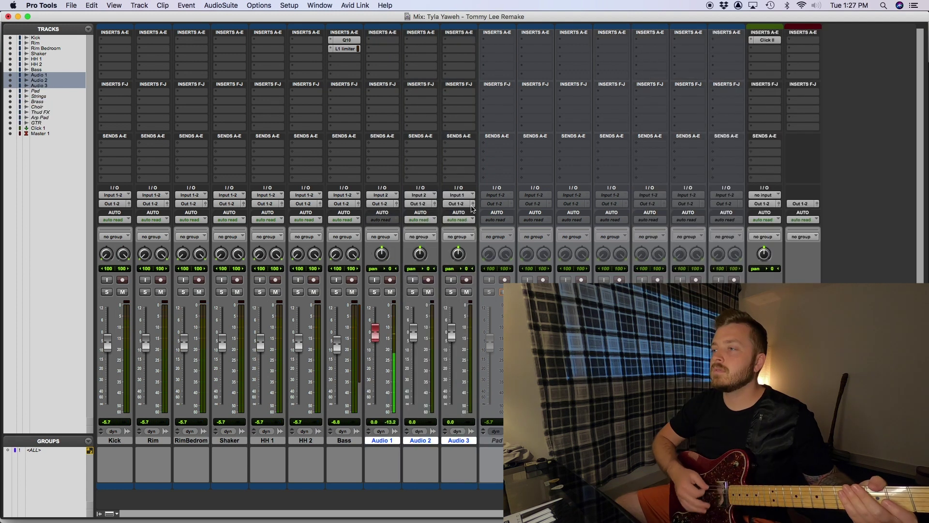
click(289, 5)
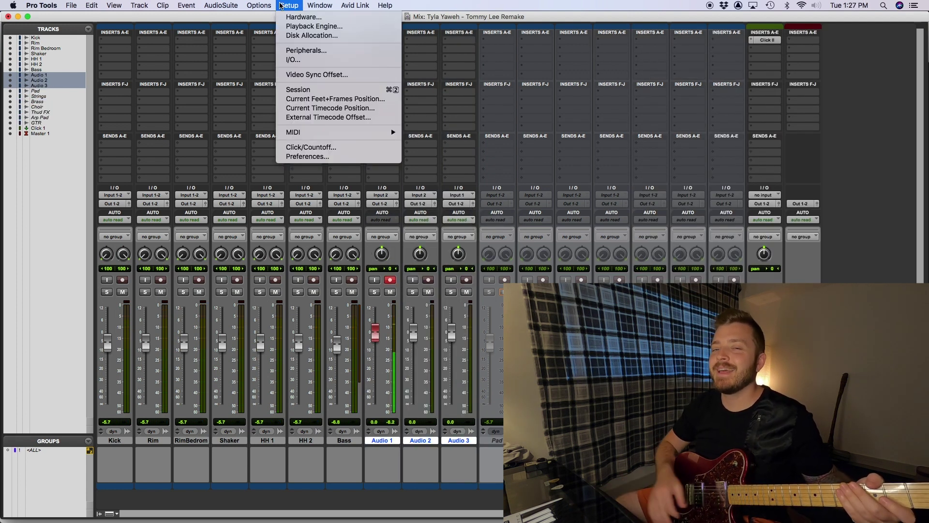
click(281, 5)
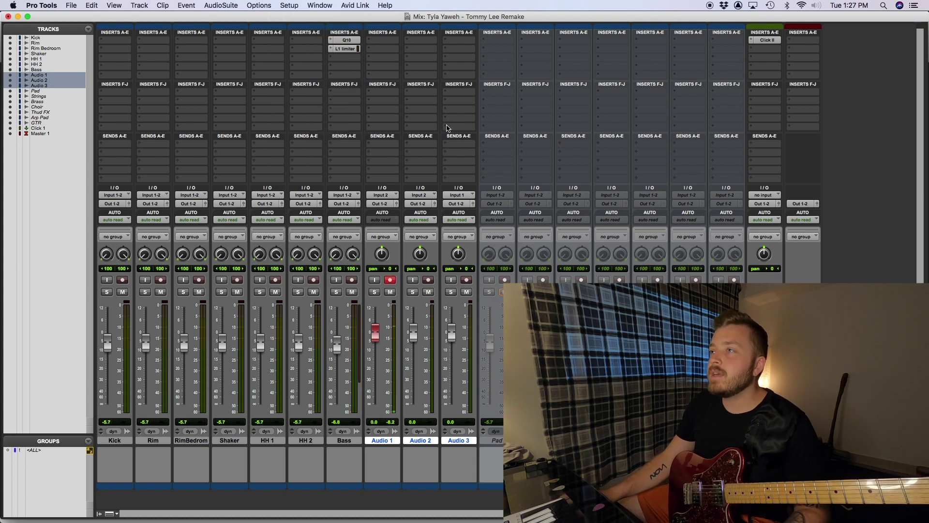
click(374, 280)
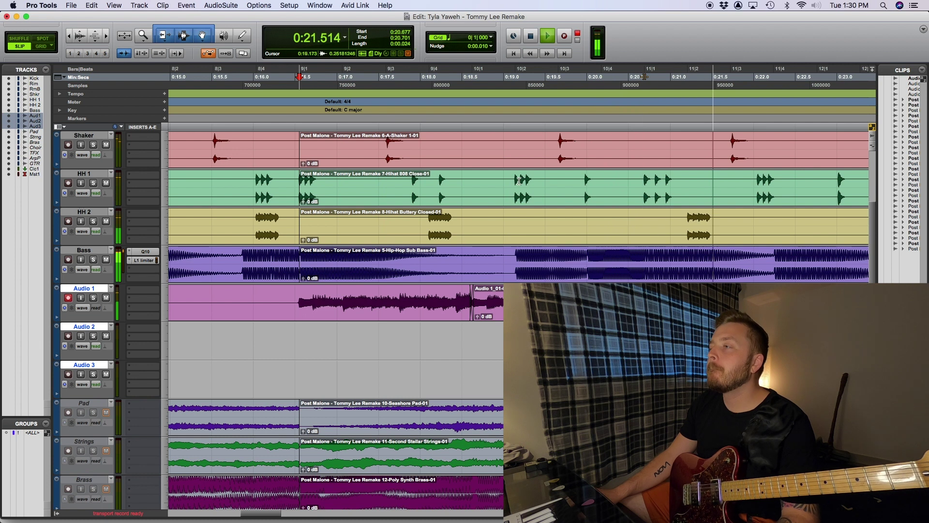
Stop playback and place the edit cursor on the grid at the start of bar 9
key(super+bracketleft)
key(super+bracketleft)
key(super+bracketleft)
key(super+bracketleft)
key(super+bracketright)
key(super+bracketright)
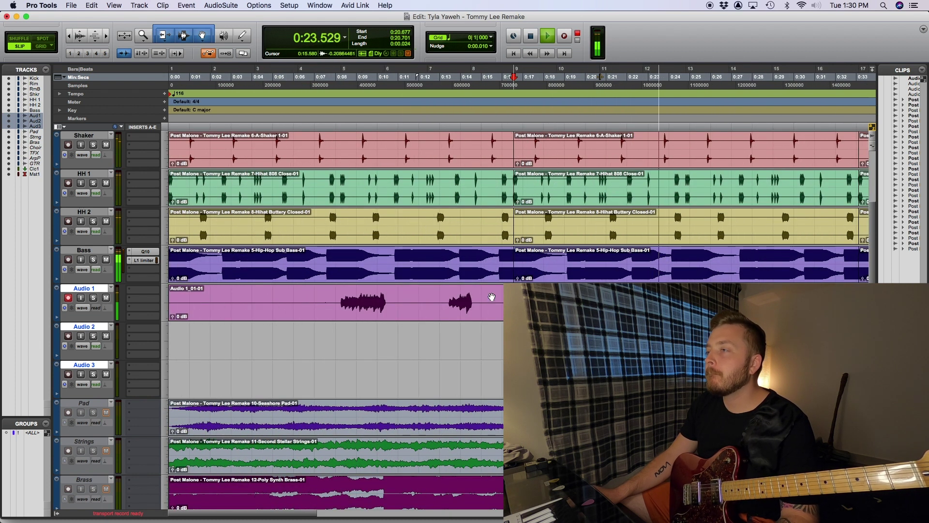
click(507, 272)
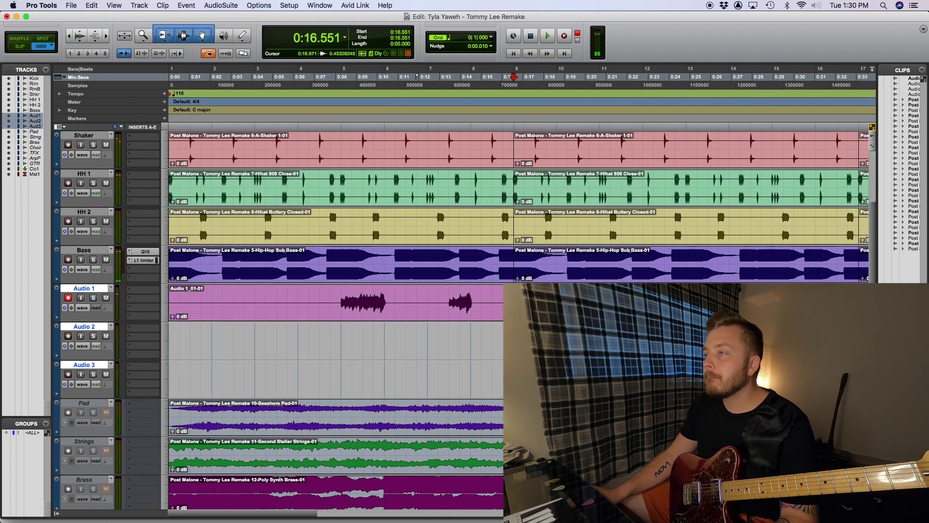
Examine closely where the recorded guitar take on Audio 1 begins around bar 9
key(super+bracketright)
key(super+bracketright)
key(super+bracketright)
key(super+bracketright)
key(super+bracketleft)
key(super+bracketleft)
key(super+bracketleft)
key(super+bracketleft)
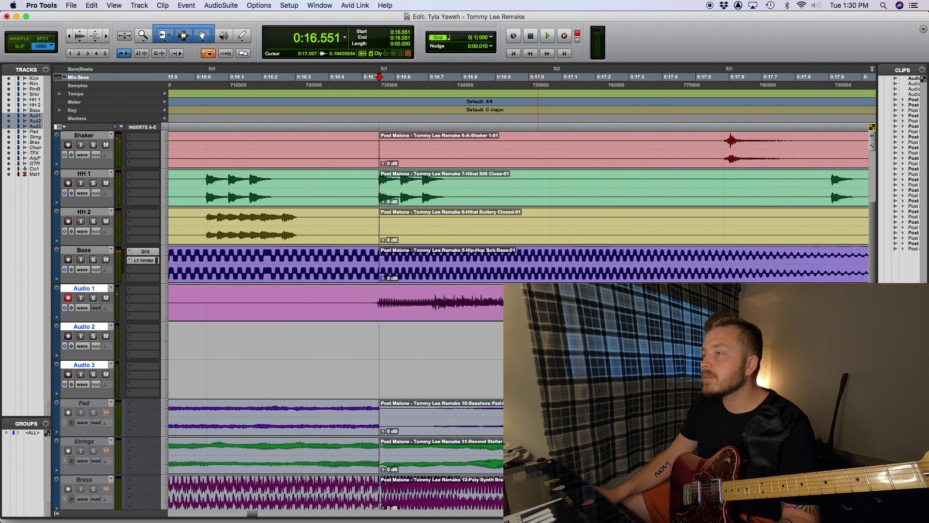
click(313, 311)
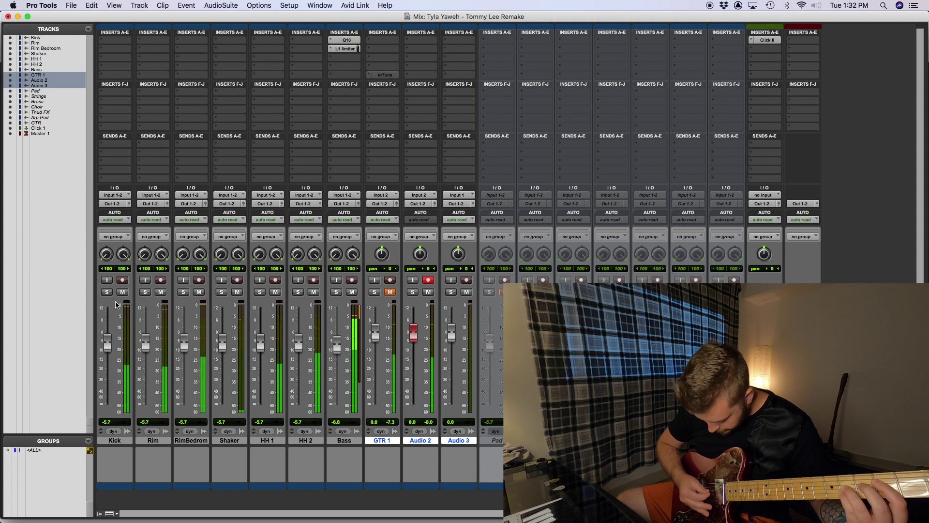
Return to the Edit window and set the grid value to 0|0|320
key(super+equal)
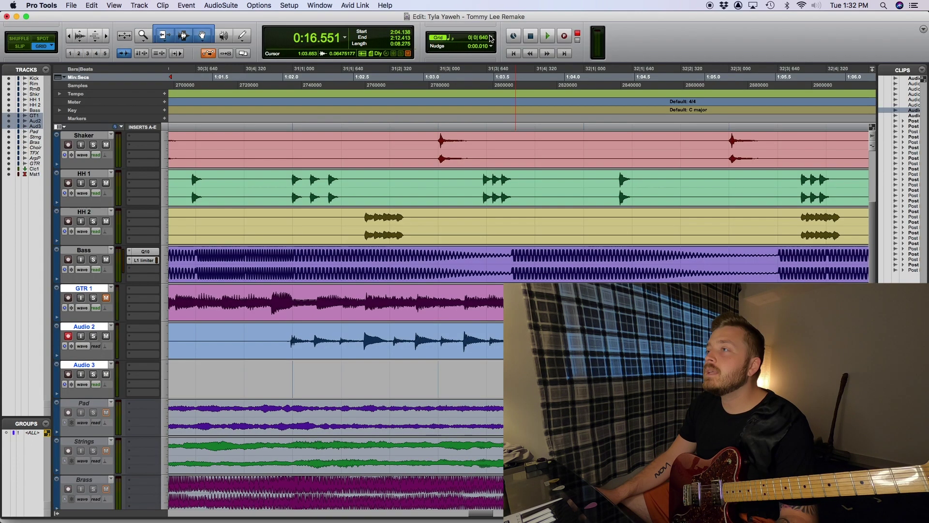
click(446, 40)
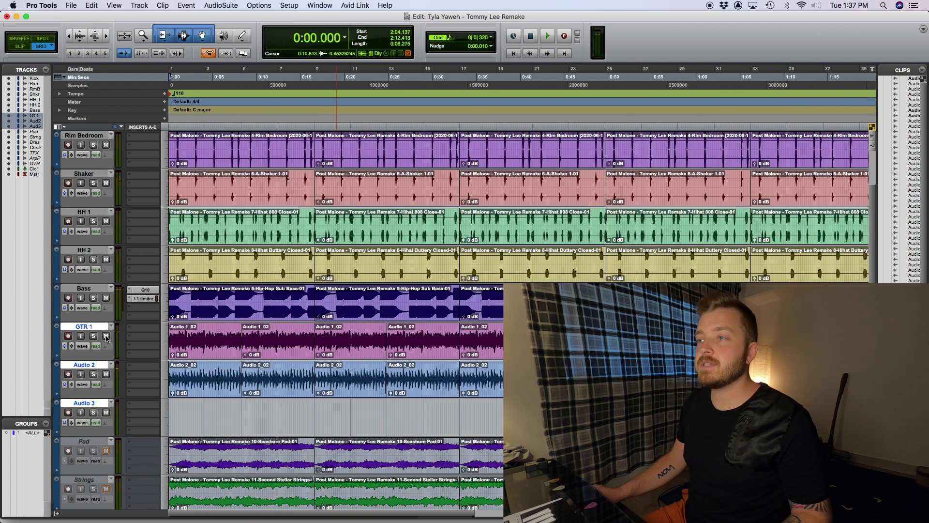
Play the song from the start and listen with Audio 2 briefly soloed in the mixer
key(space)
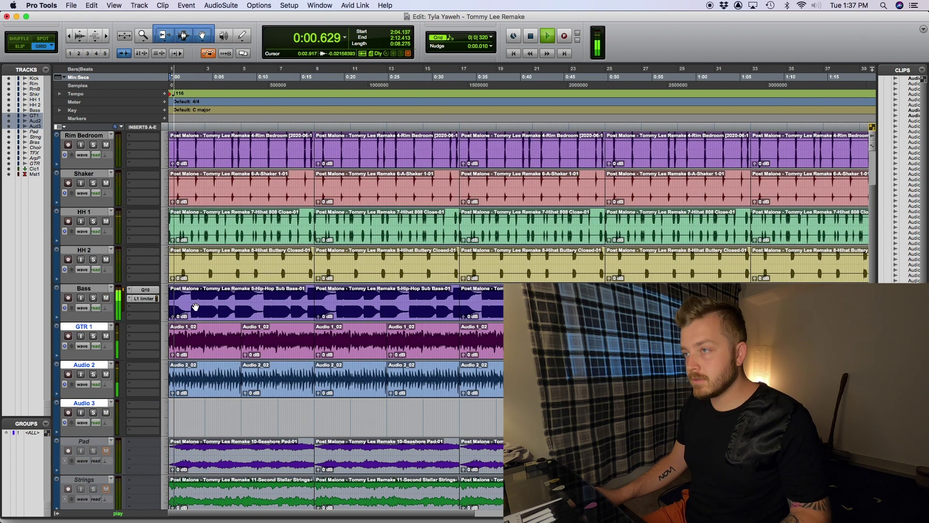
key(super+equal)
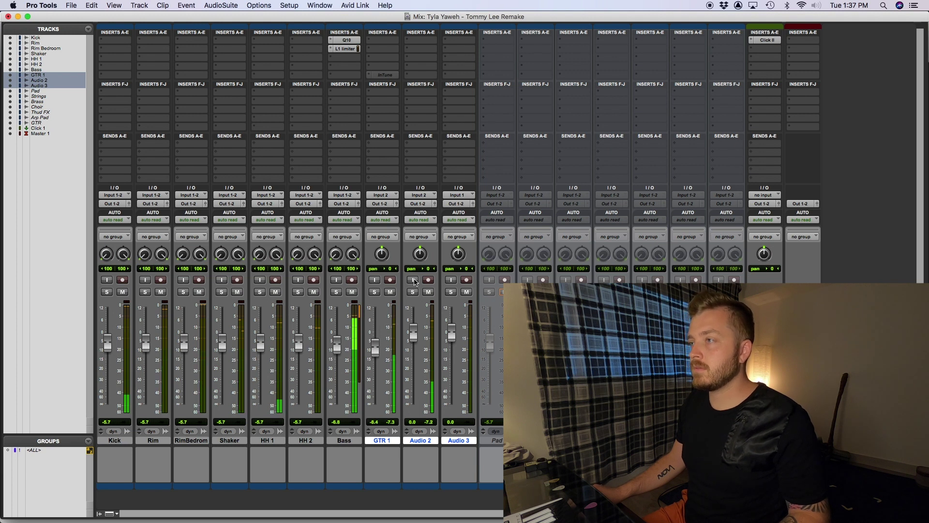
click(413, 292)
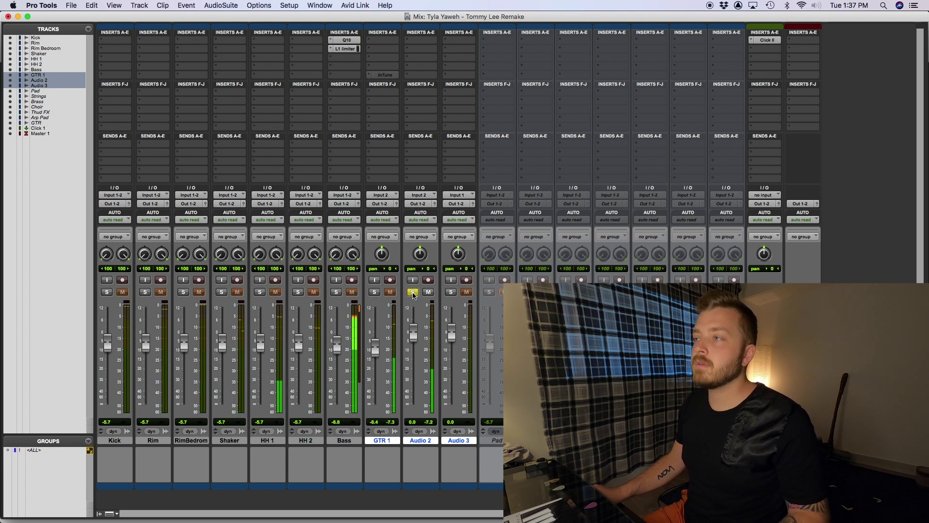
click(413, 293)
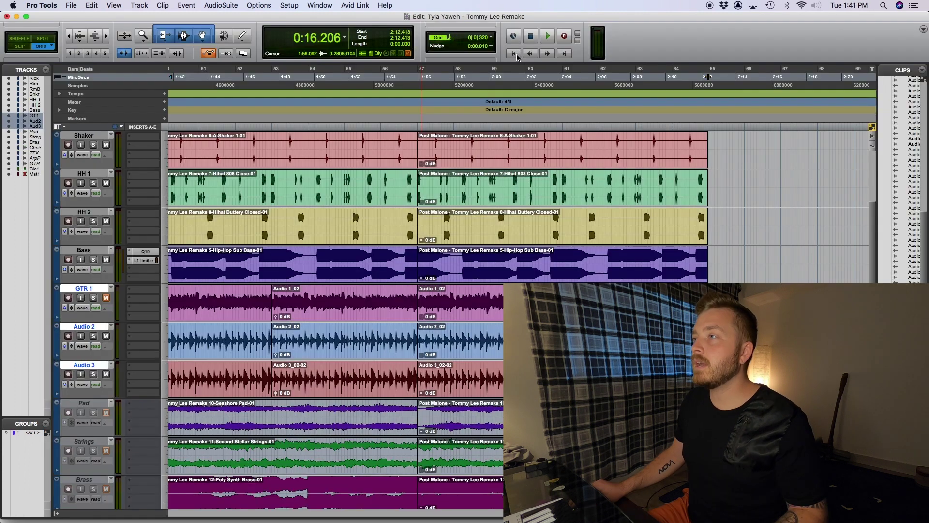
Play the song from the start and set the Audio 2 guitar's pan to 53 left in the mixer
click(515, 54)
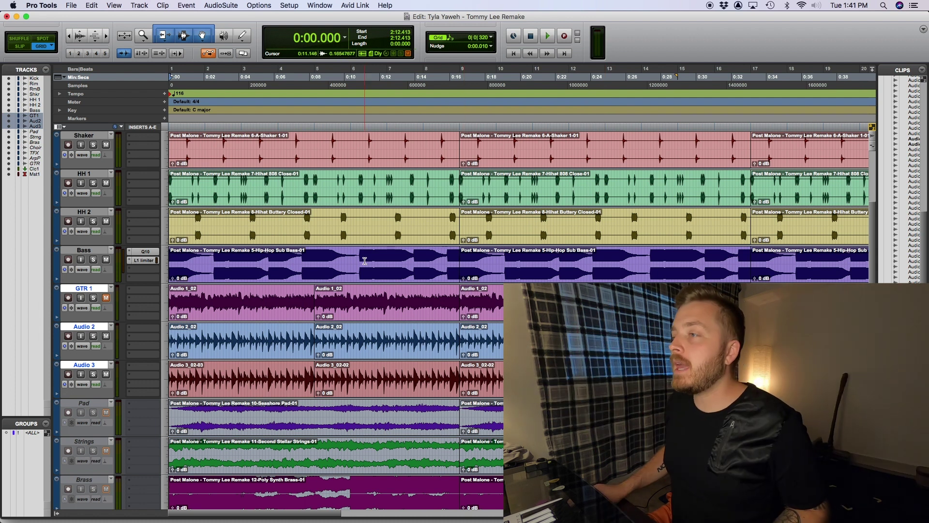
key(space)
key(super+equal)
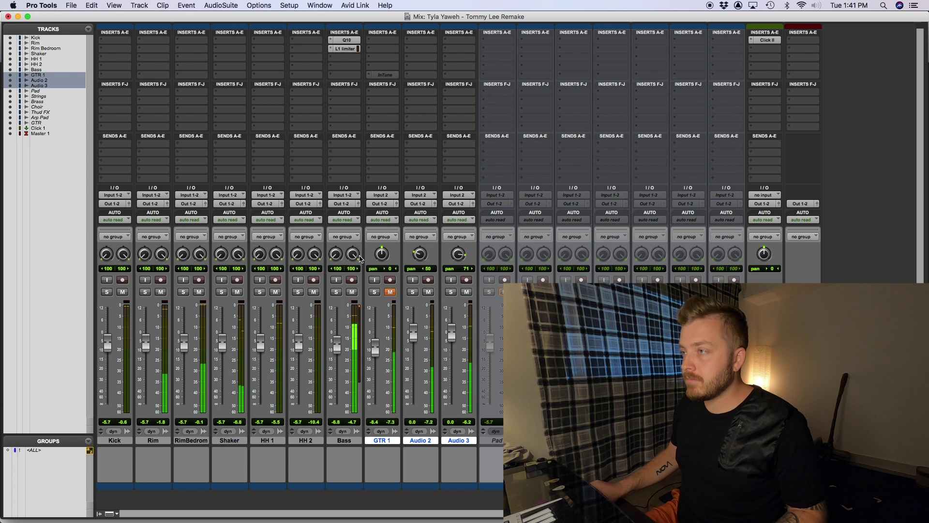
drag(420, 251, 436, 261)
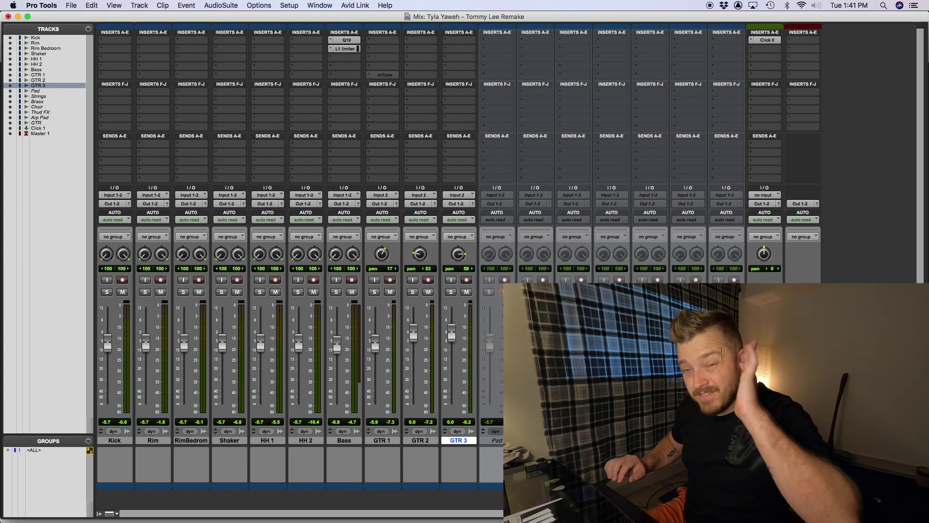
Name the new aux track Reverb, move its Abbey Road Plates window aside and access the Rim Bedroom send
text(REVER)
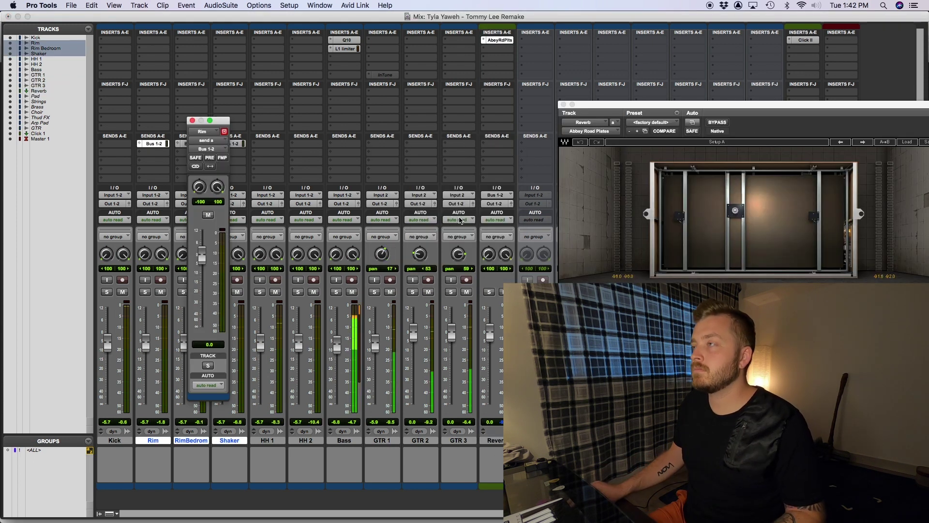
drag(774, 105, 666, 89)
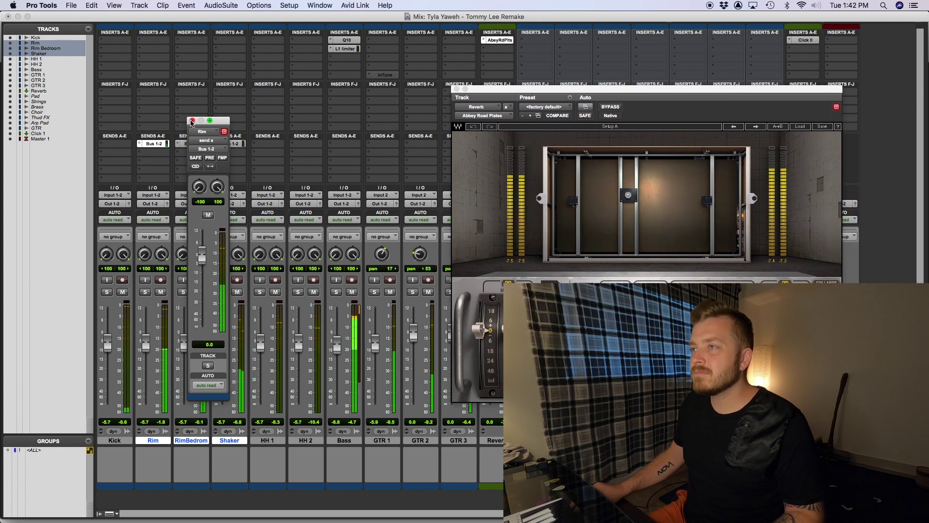
click(182, 144)
Browse the EQ and Dynamics plug-in categories for an insert on a guitar track
mouse_move(465, 43)
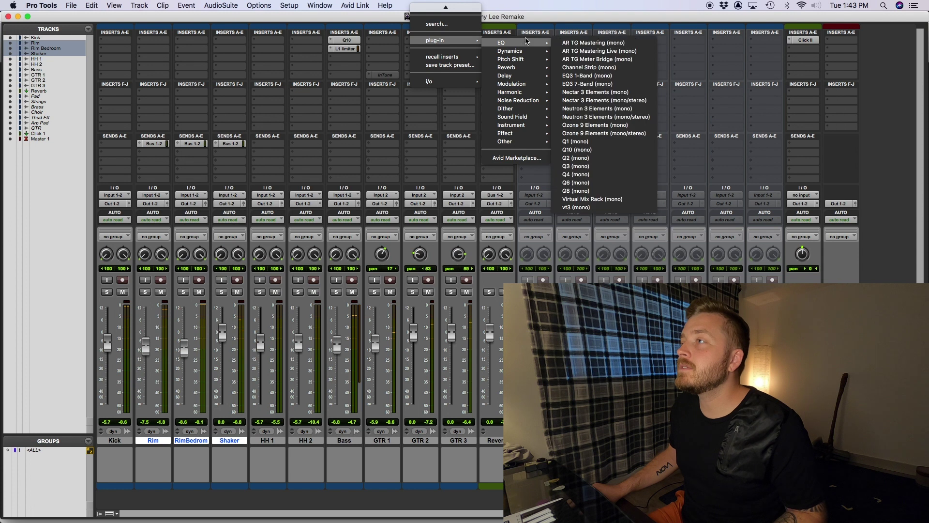
mouse_move(552, 52)
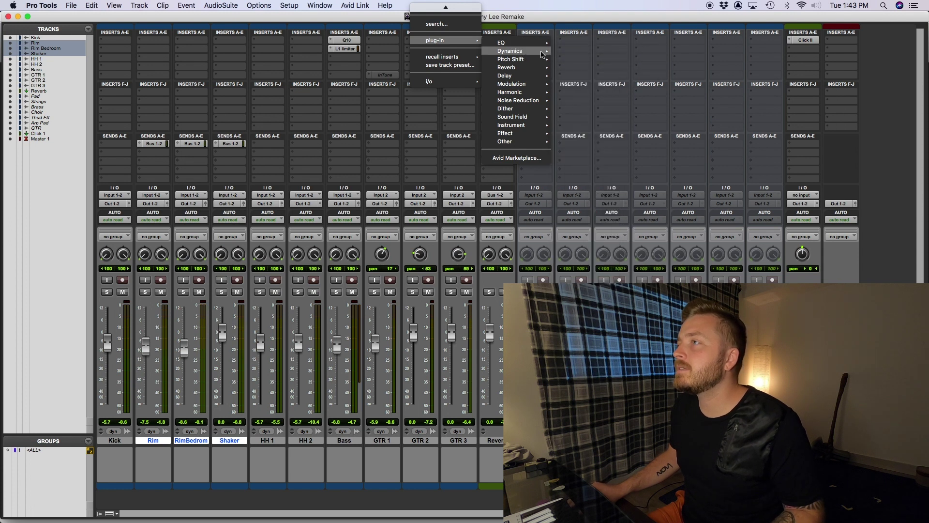